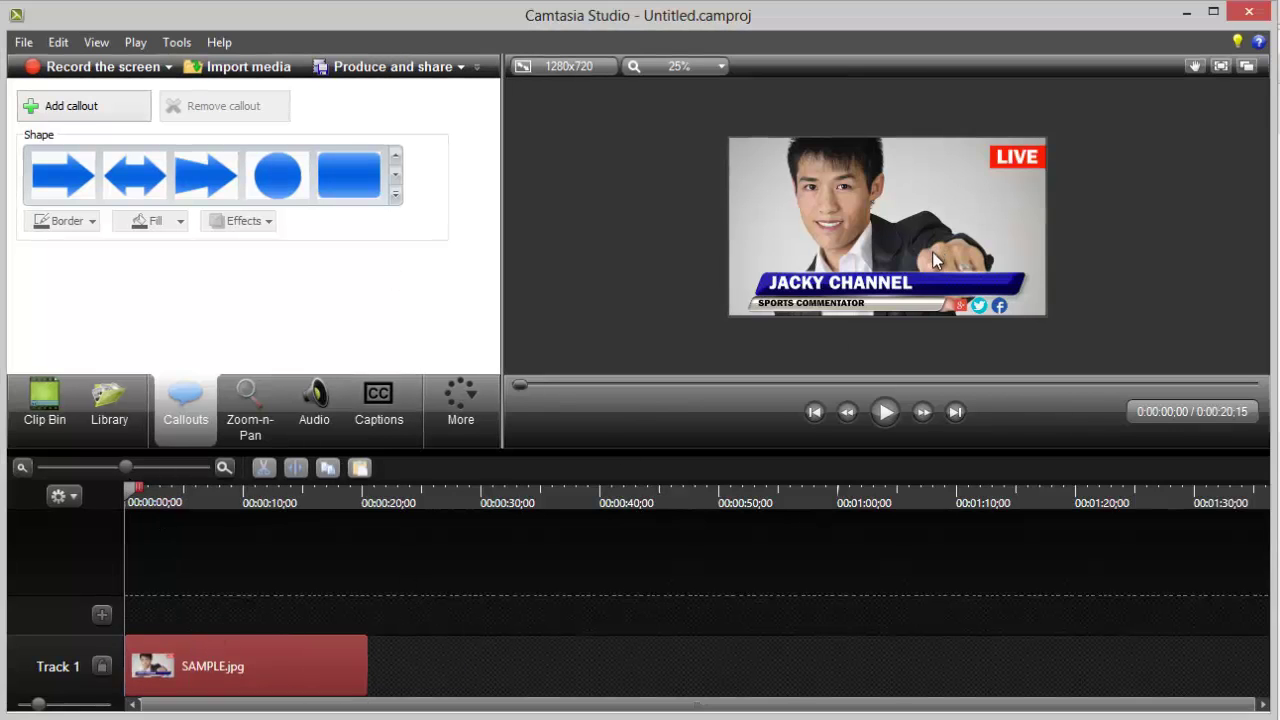
Step: Select the image's callout and tick Make hotspot under its Properties in the Callouts panel
click(201, 668)
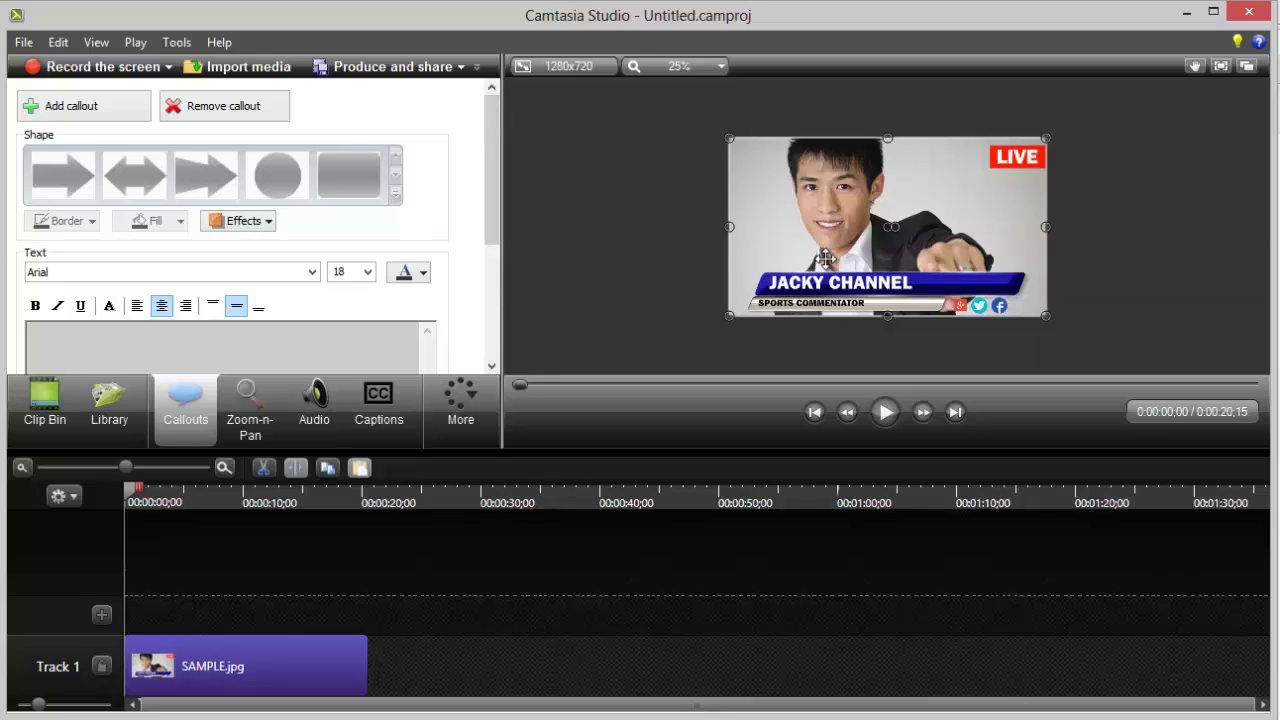
drag(490, 140, 492, 206)
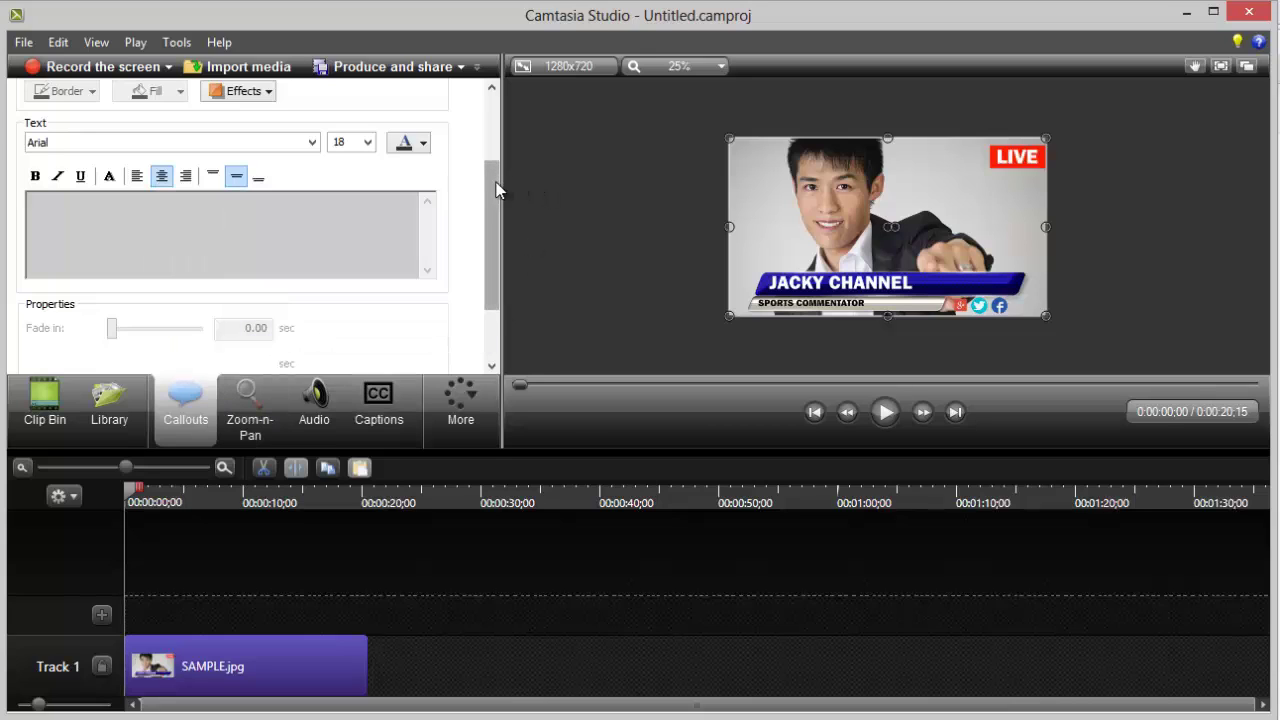
drag(491, 213, 487, 261)
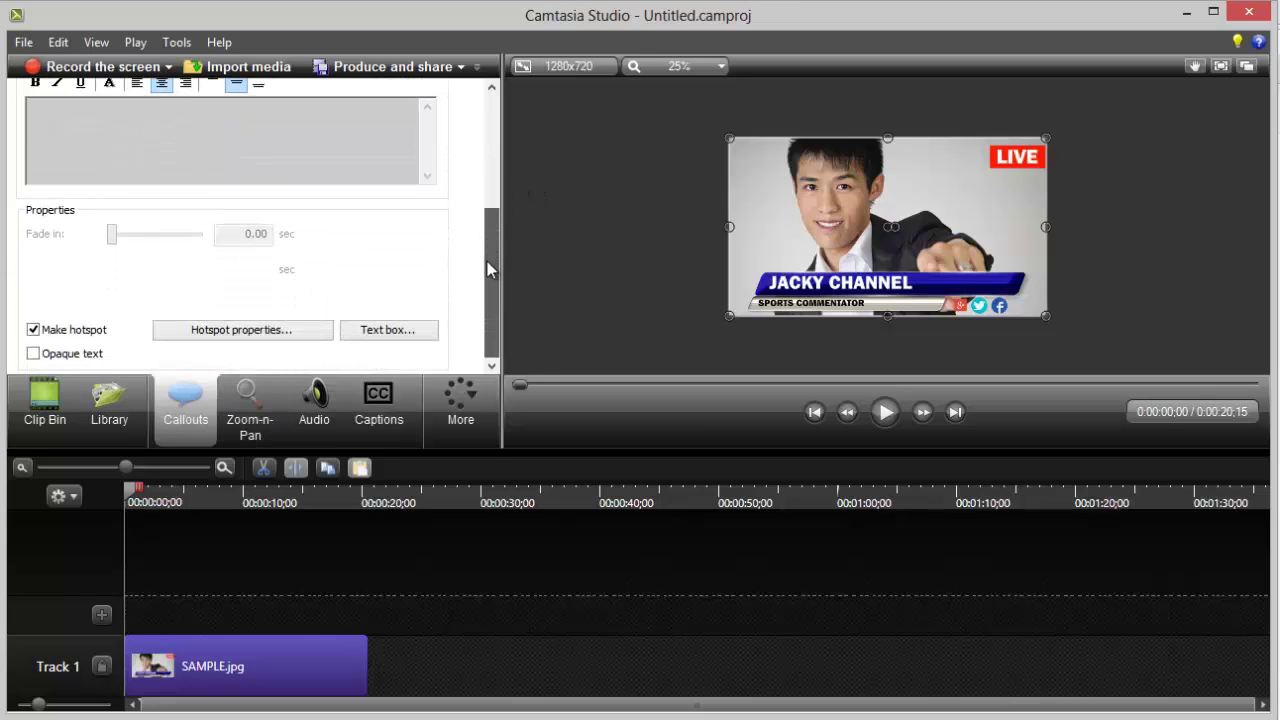
click(39, 336)
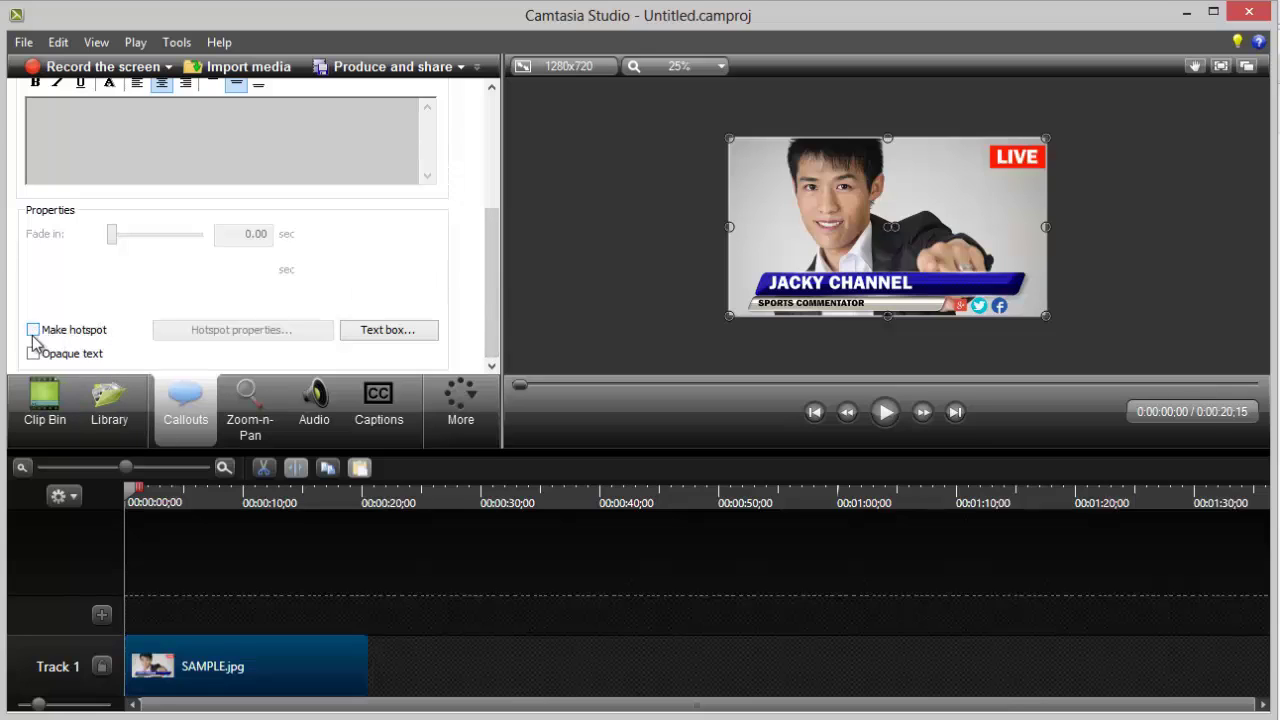
click(33, 336)
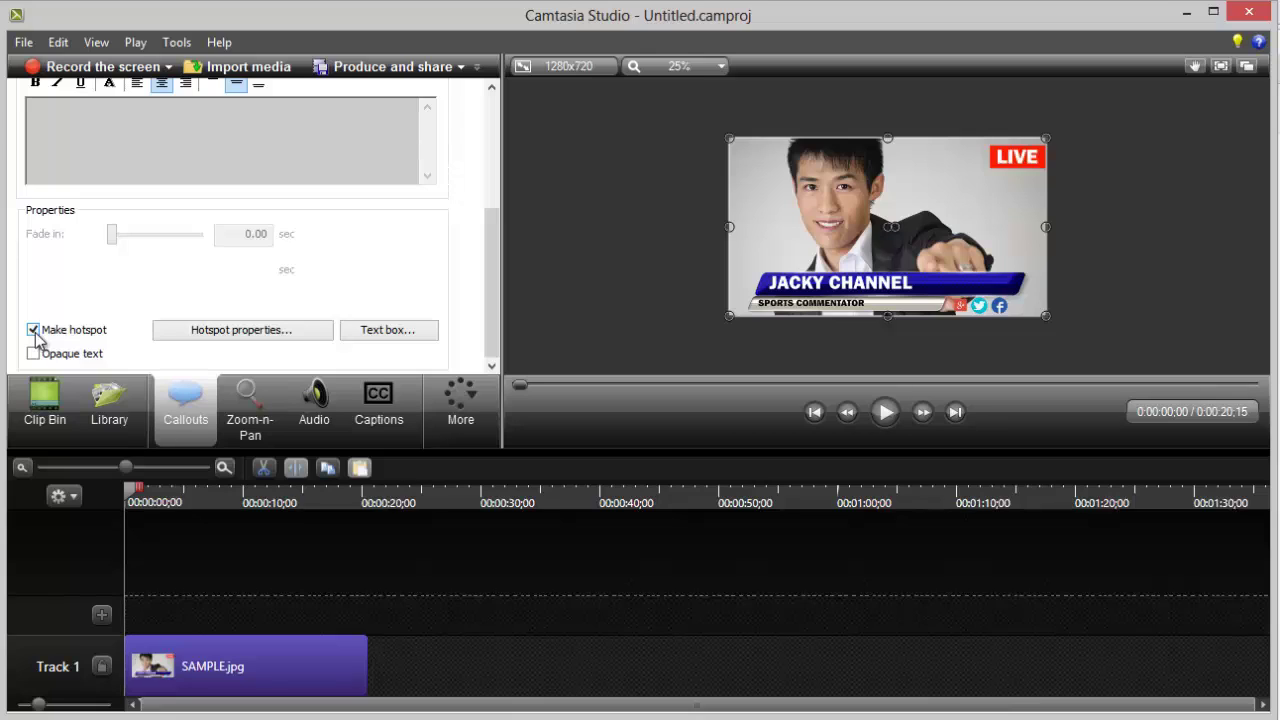
click(263, 337)
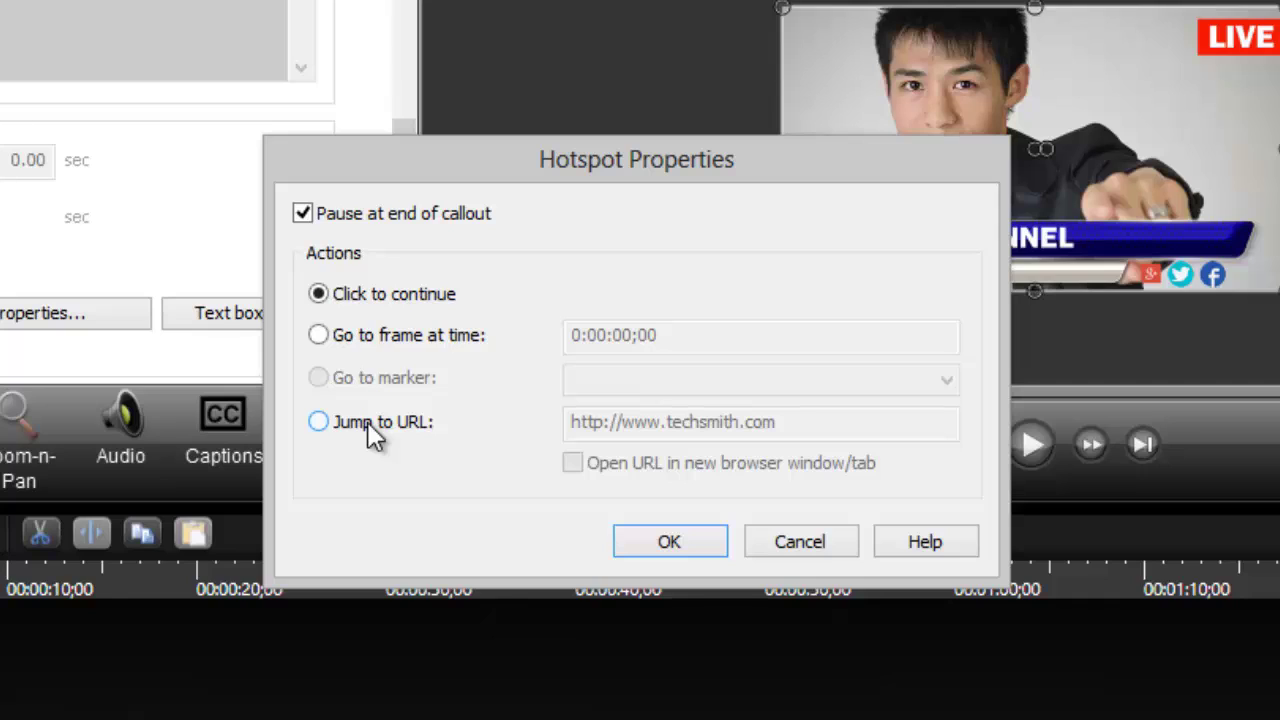
click(368, 422)
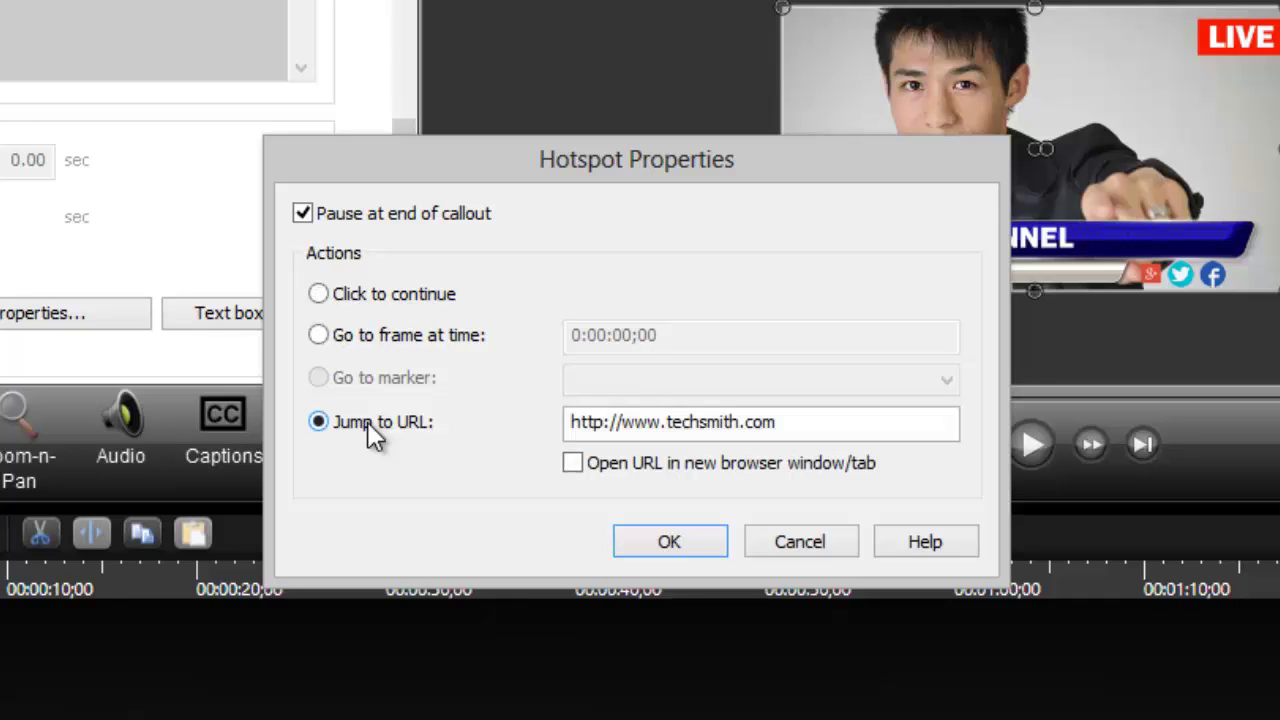
click(780, 422)
drag(789, 422, 408, 454)
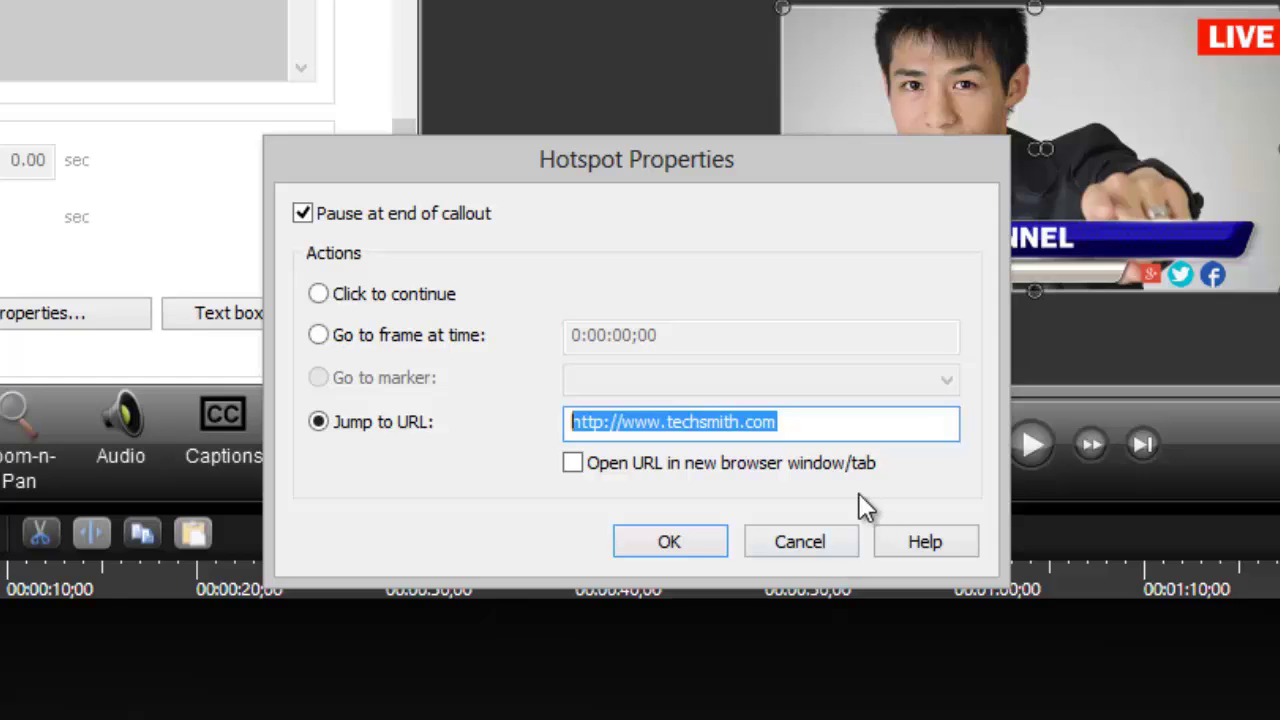
click(750, 425)
double_click(731, 422)
click(731, 423)
key(BackSpace)
key(BackSpace)
key(BackSpace)
key(BackSpace)
key(BackSpace)
key(BackSpace)
key(BackSpace)
key(BackSpace)
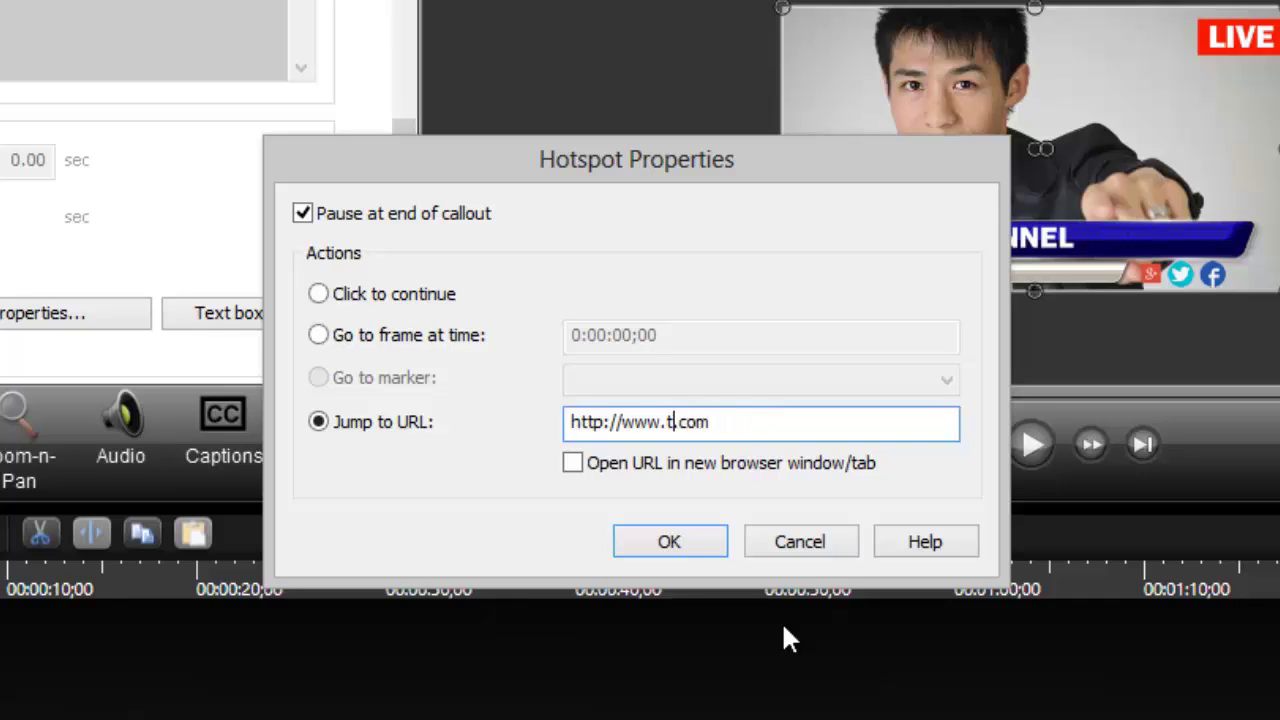
key(BackSpace)
text(google)
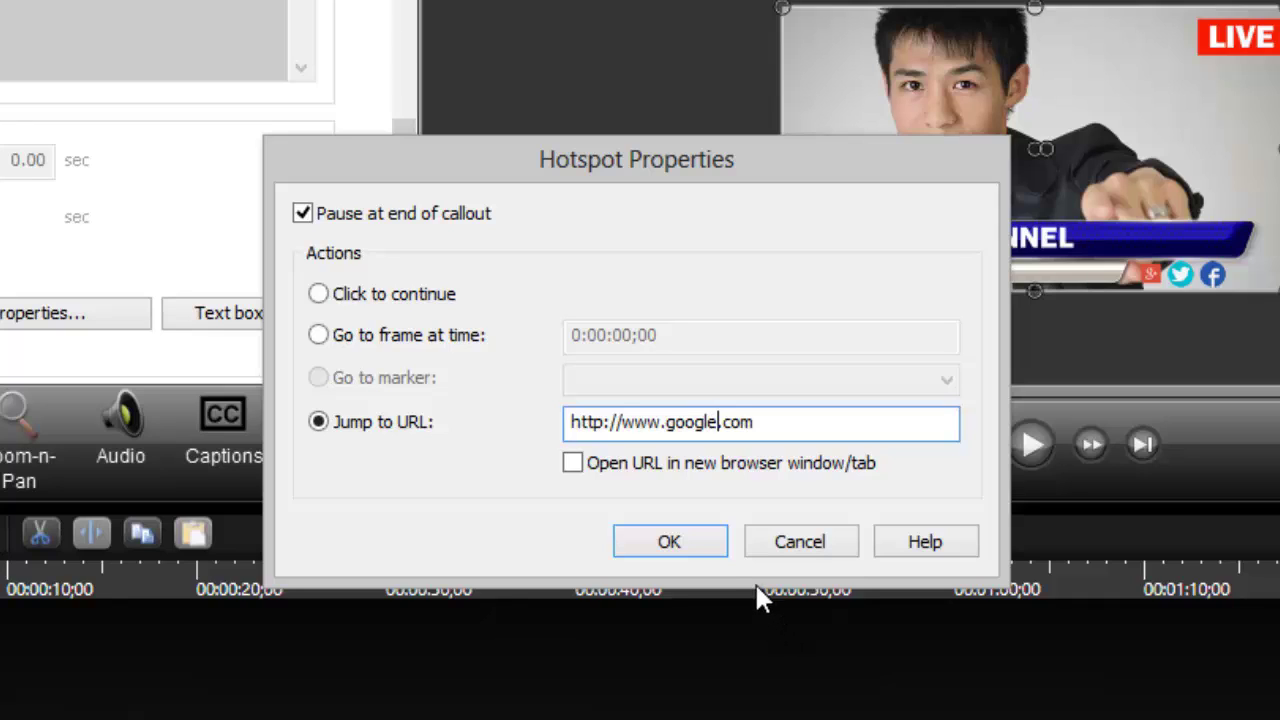
click(723, 471)
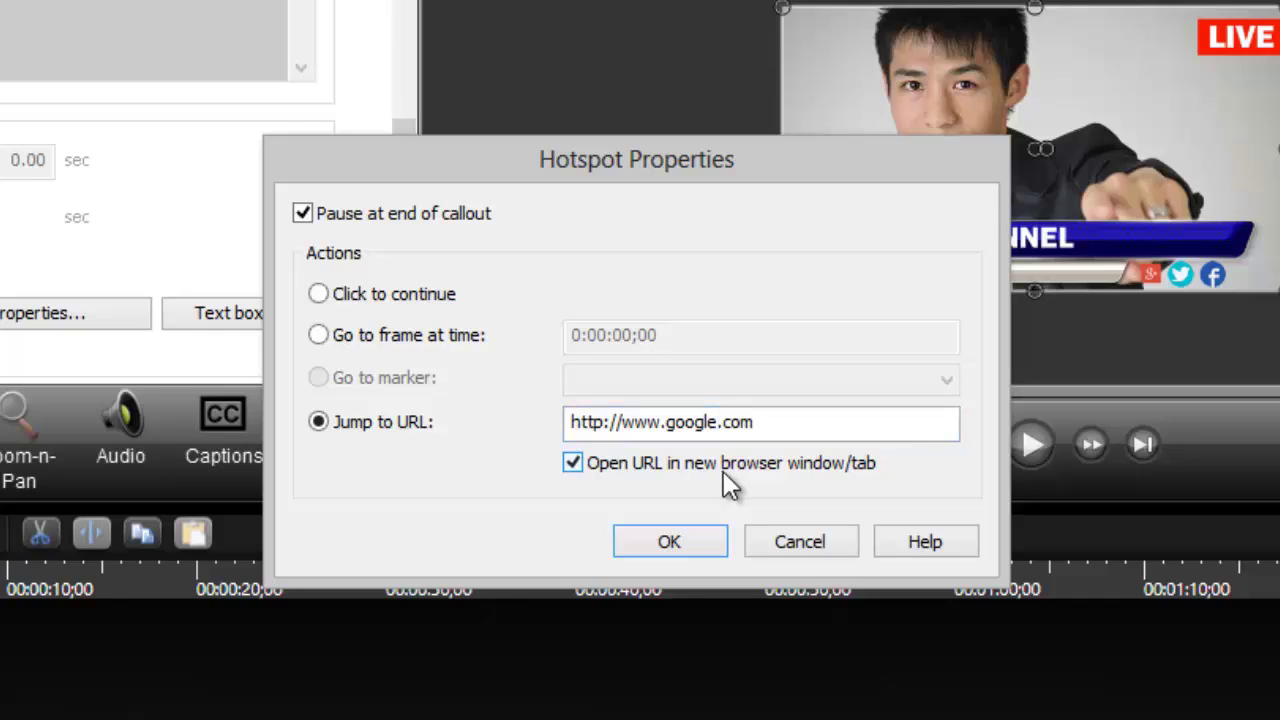
click(713, 537)
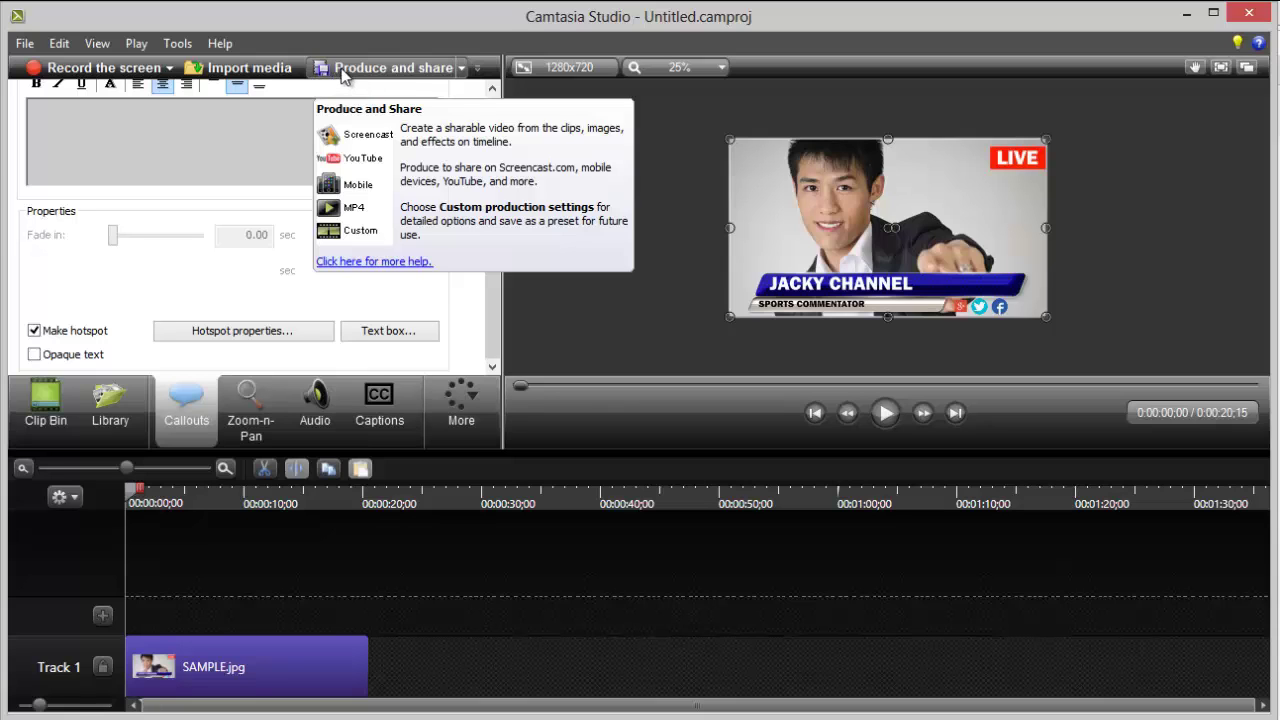
Step: Start Produce and share using Custom production settings
click(342, 72)
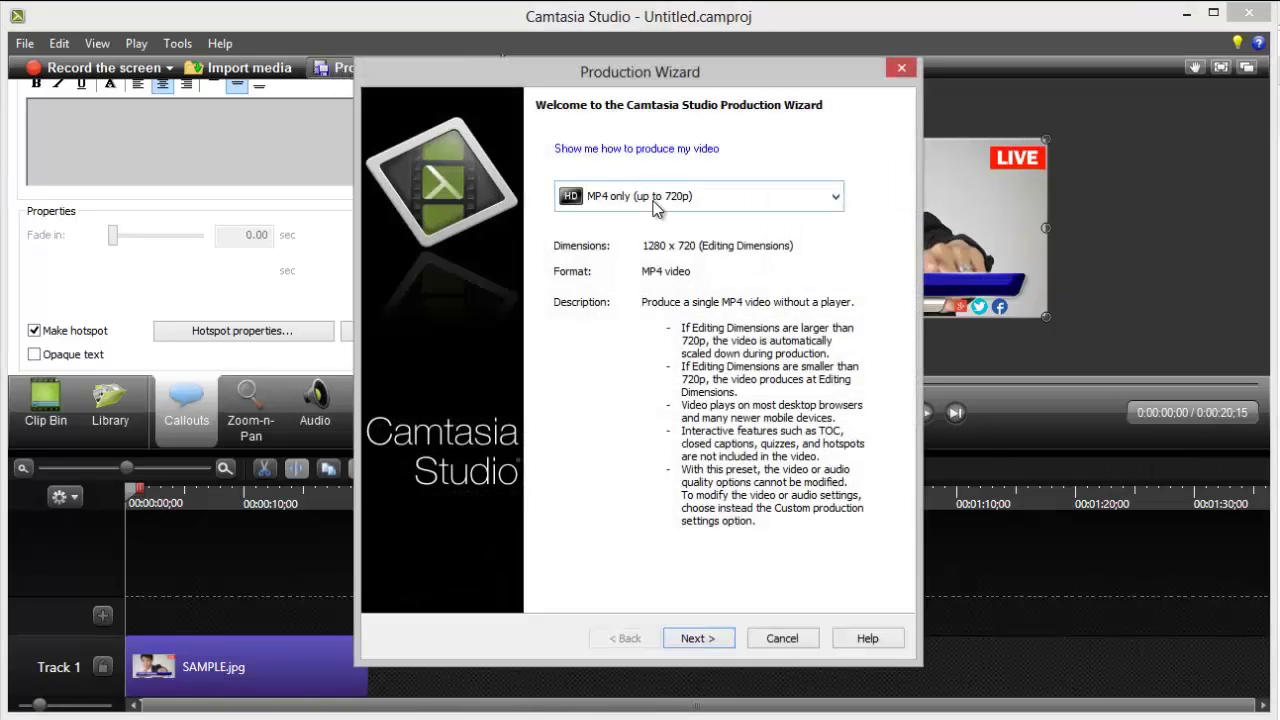
click(656, 200)
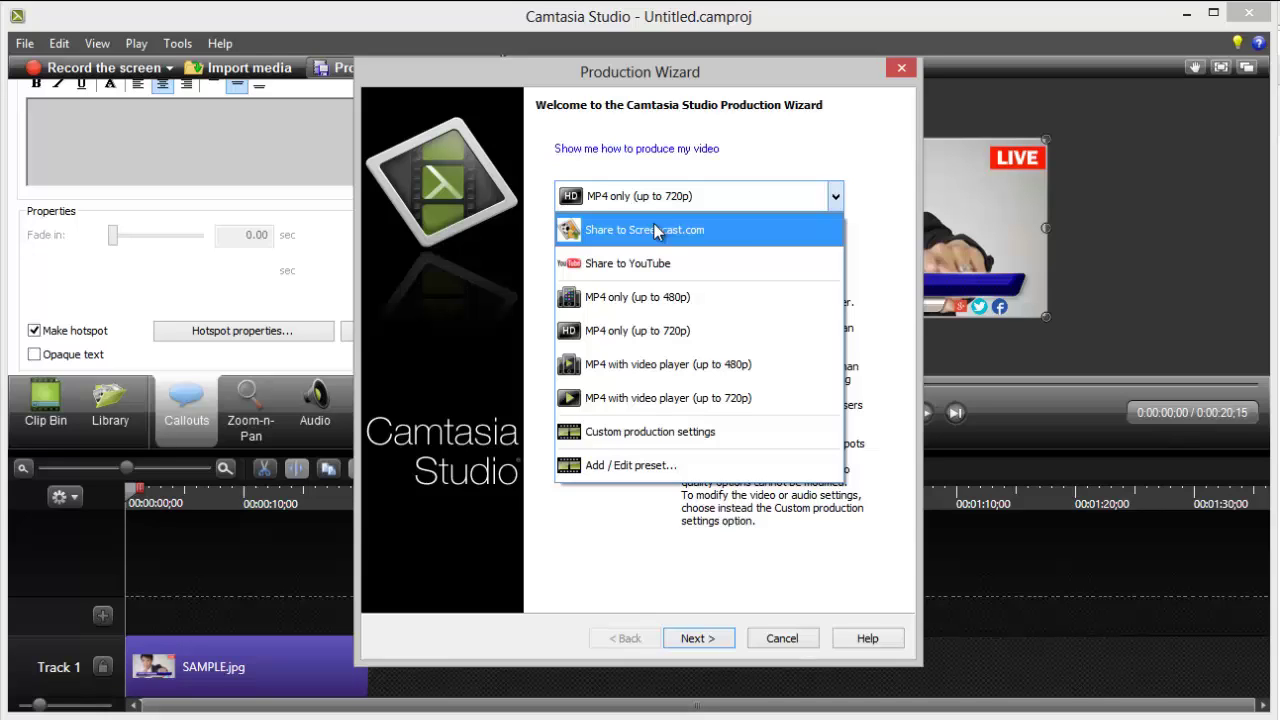
click(713, 437)
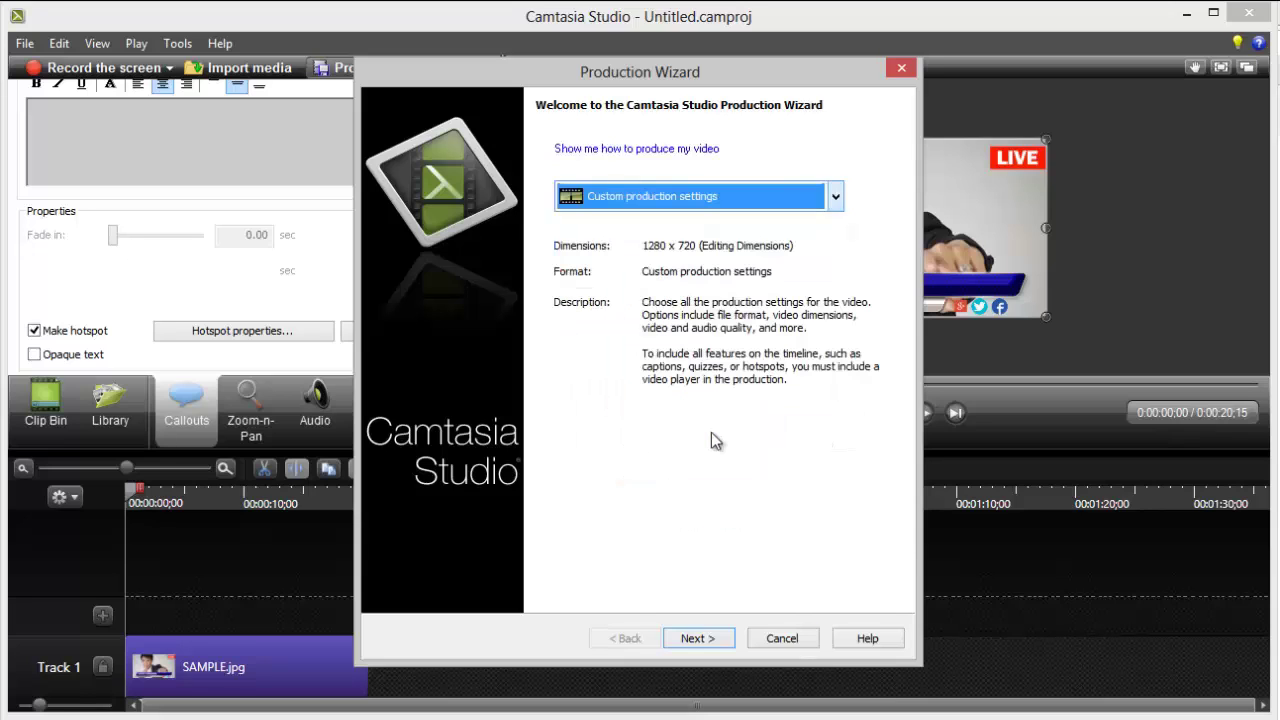
click(698, 638)
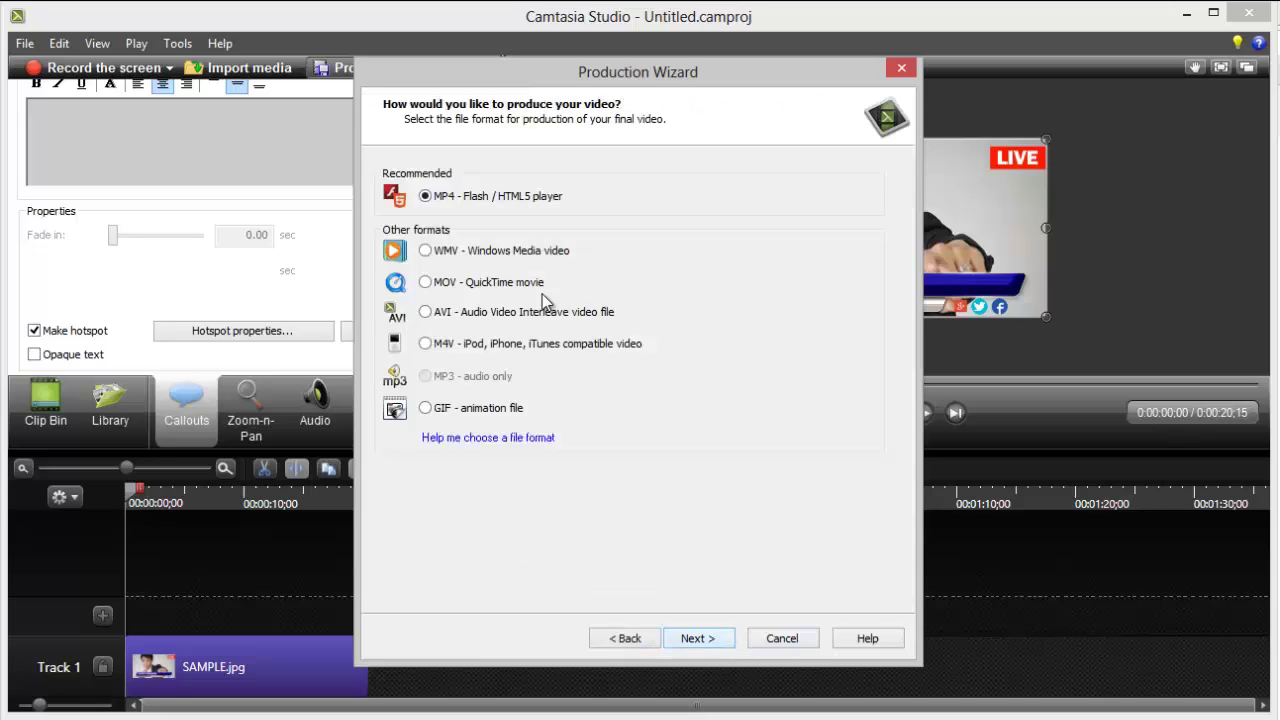
Step: Keep MP4 - Flash / HTML5 player, review the player option tabs, and advance to Produce Video
click(688, 641)
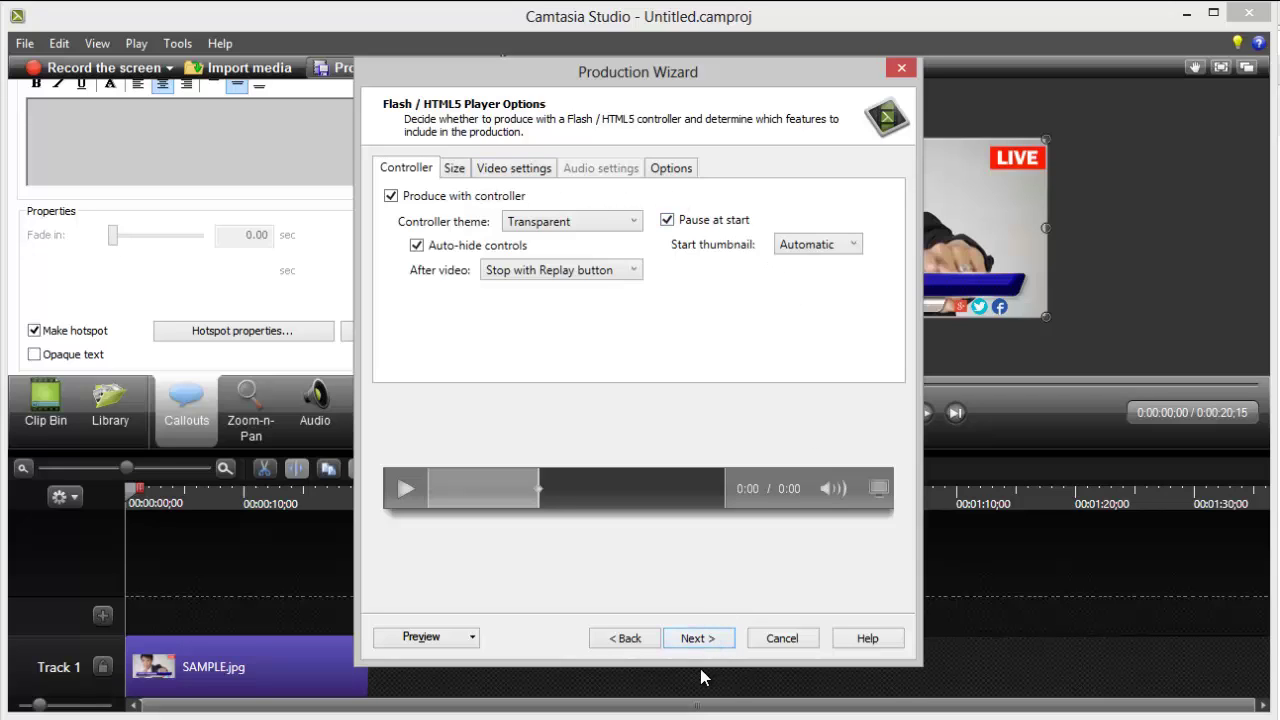
click(458, 169)
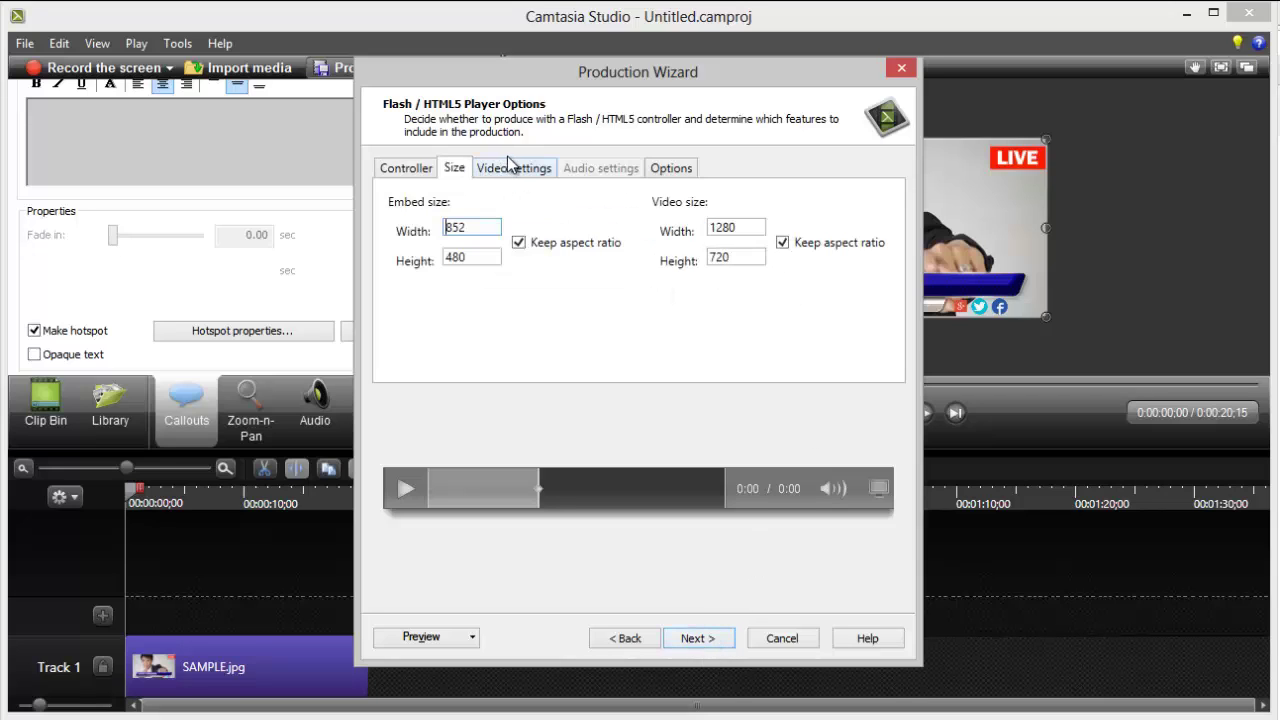
click(550, 169)
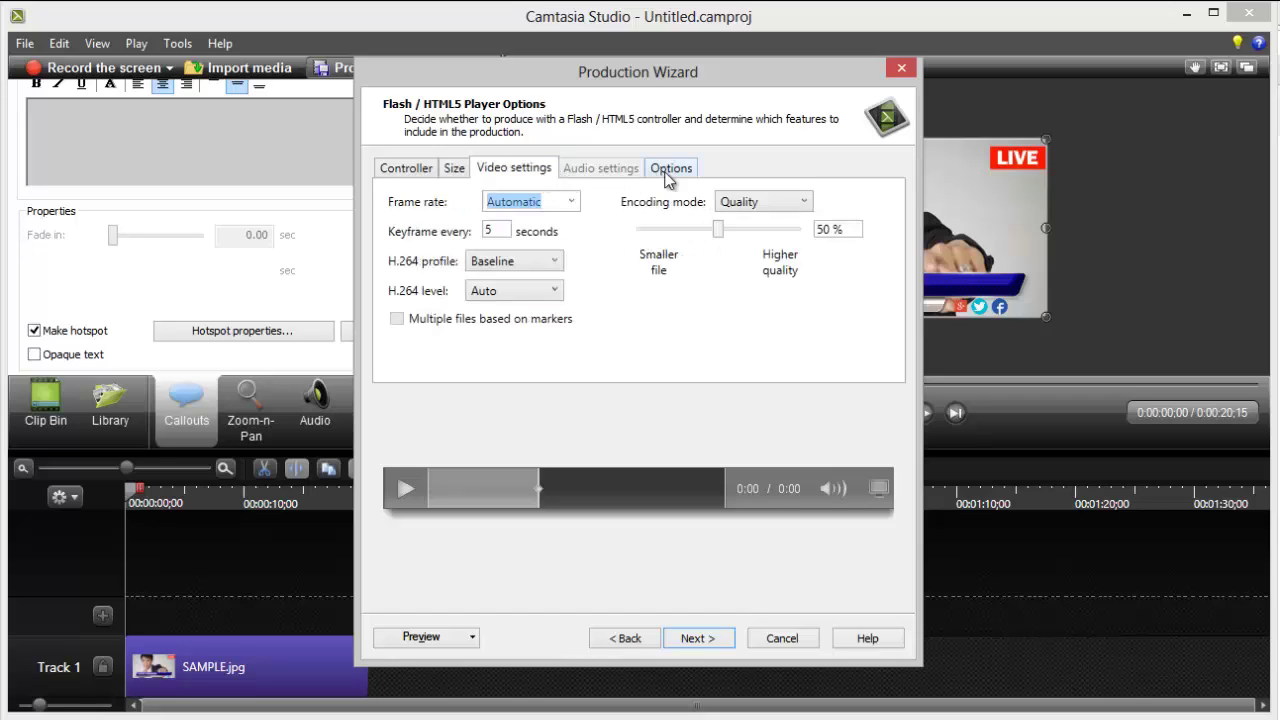
click(671, 170)
click(428, 172)
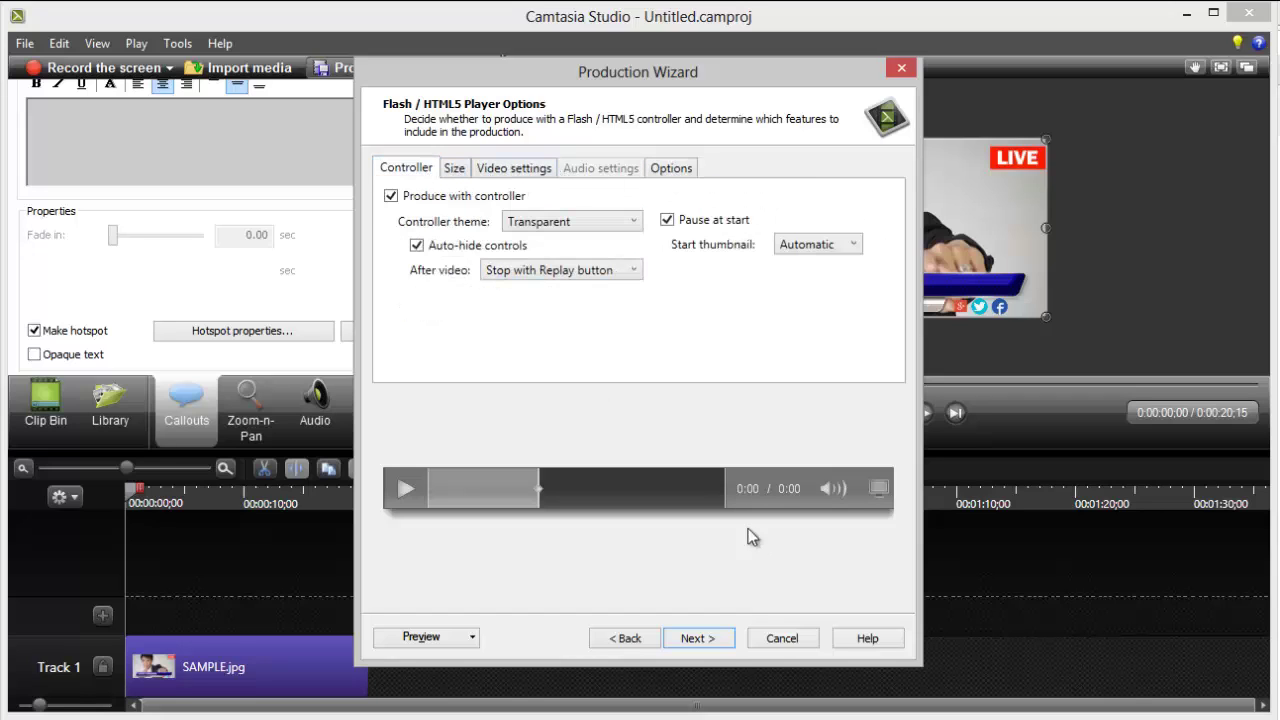
click(714, 646)
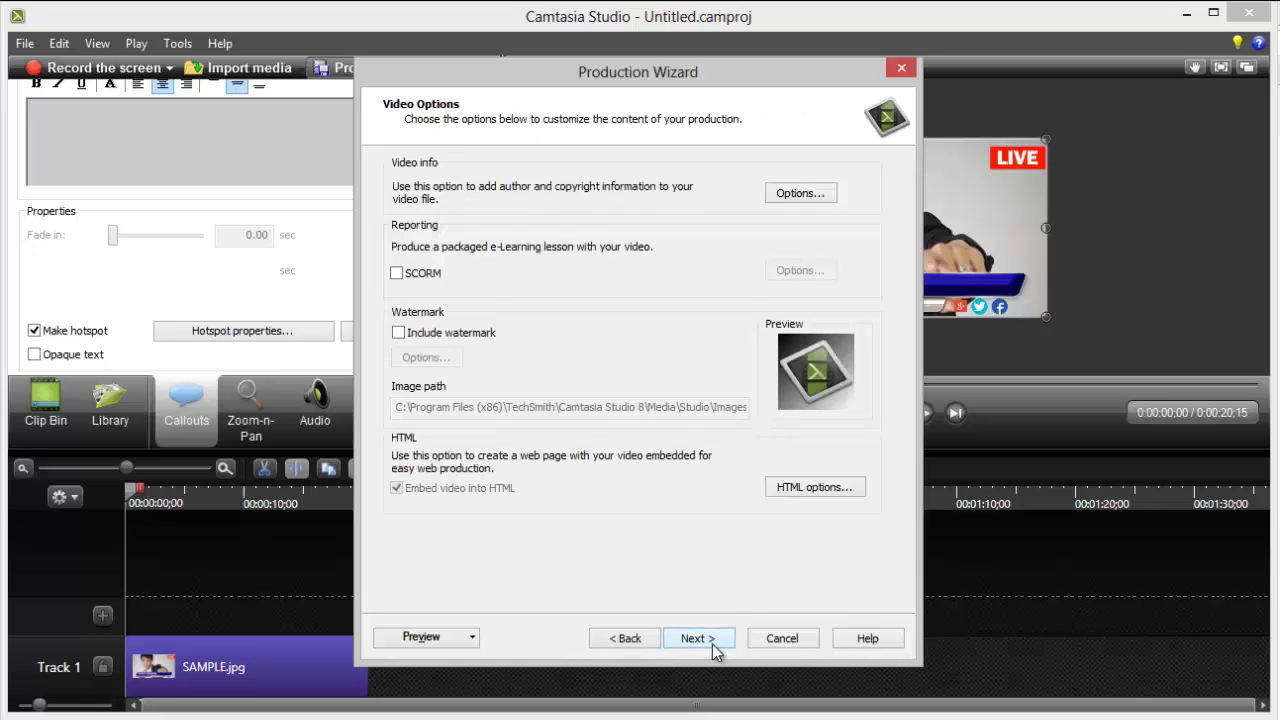
click(712, 644)
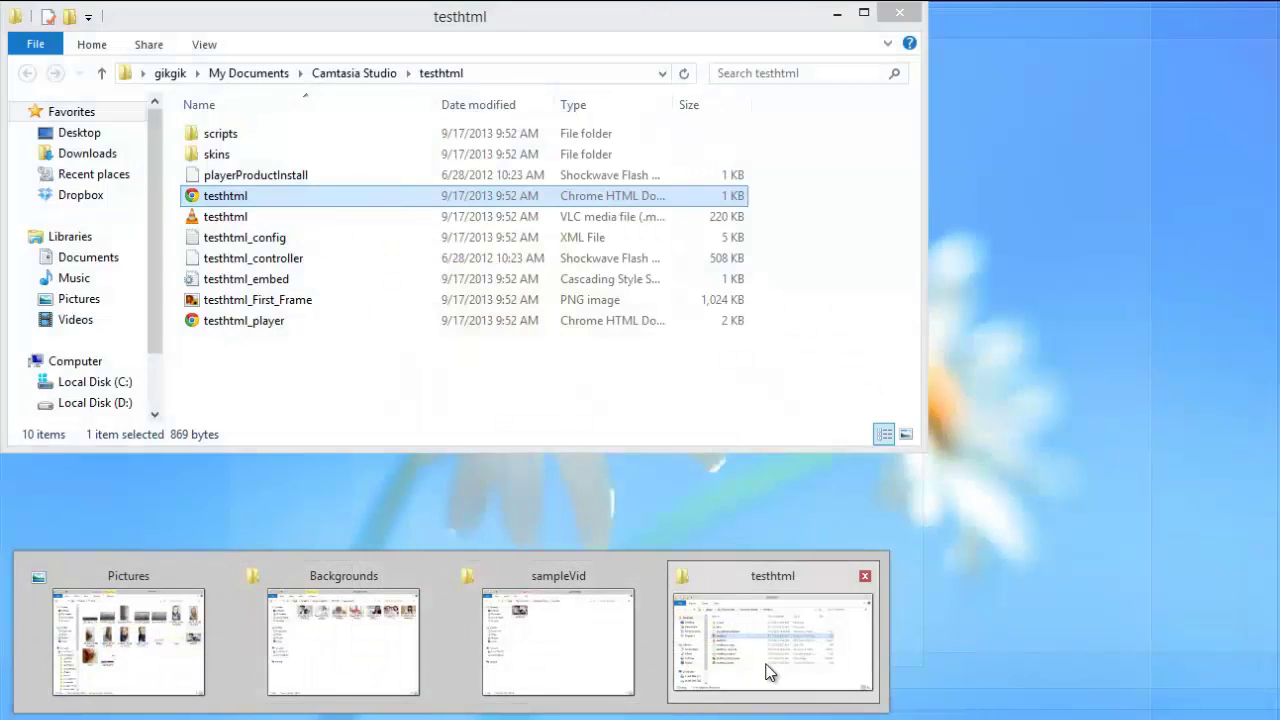
Step: Select the produced files in the testhtml folder and widen the Name column
click(770, 672)
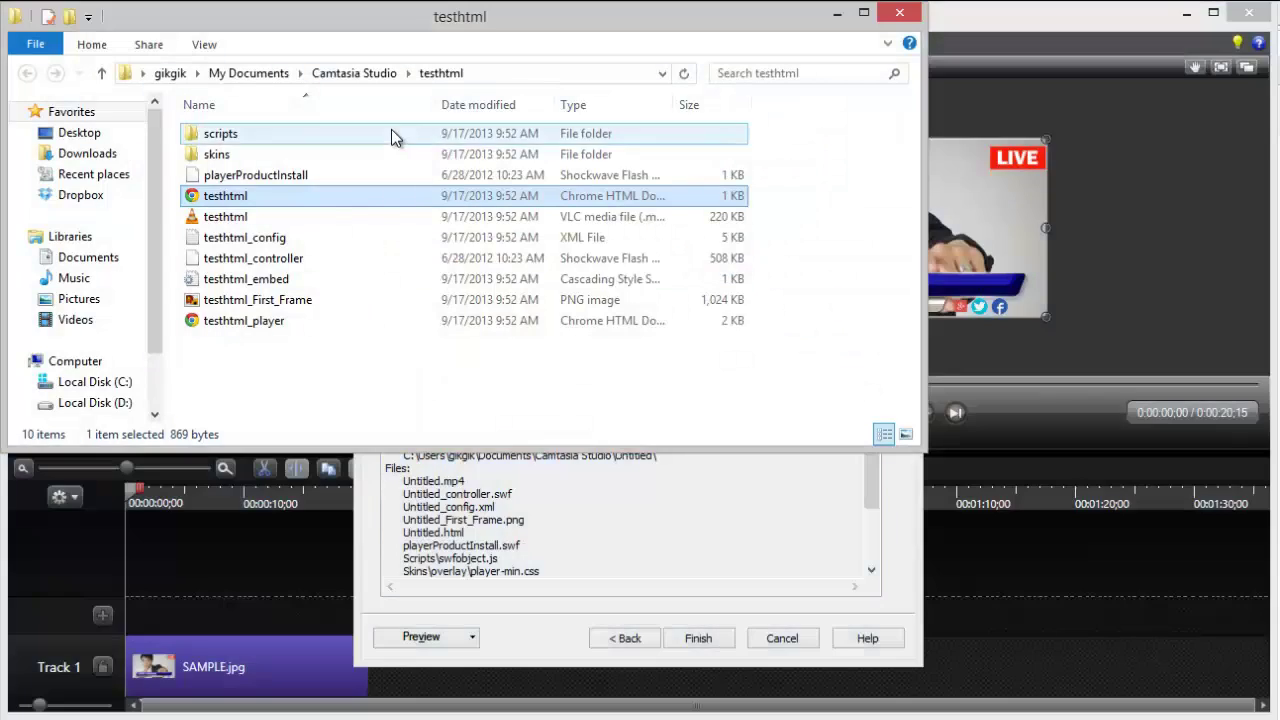
drag(410, 368, 260, 115)
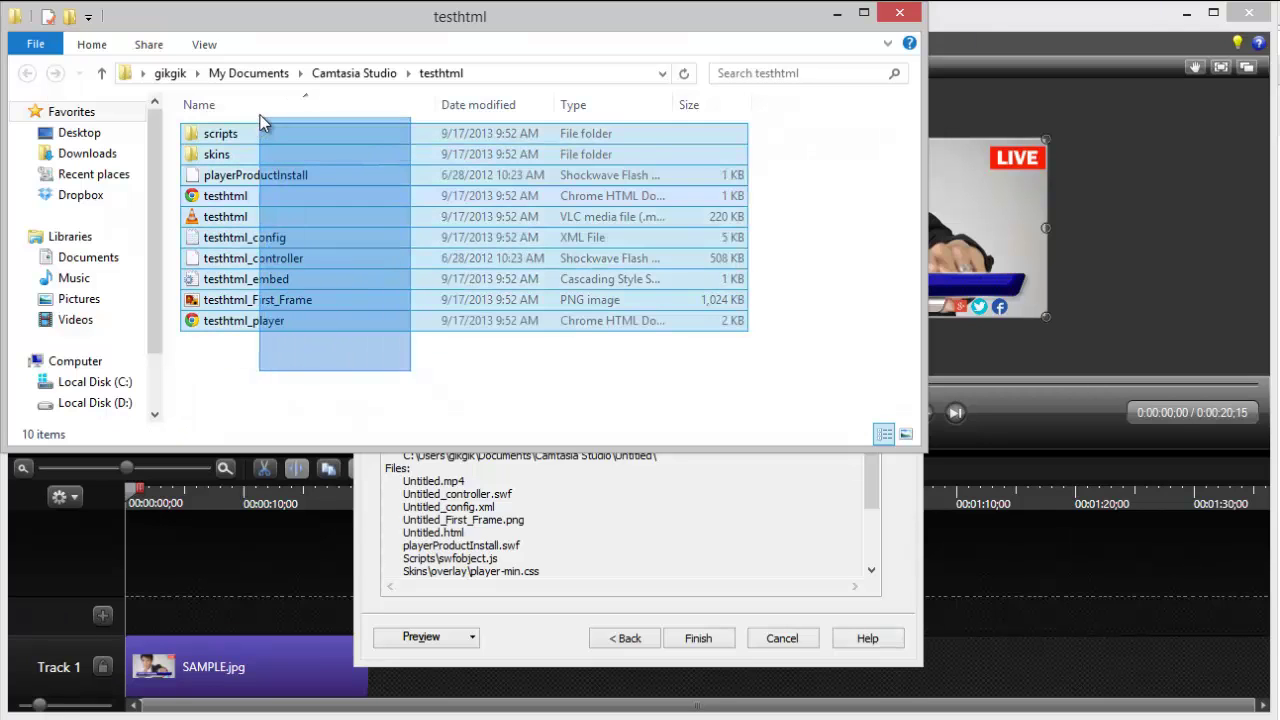
click(335, 337)
click(291, 199)
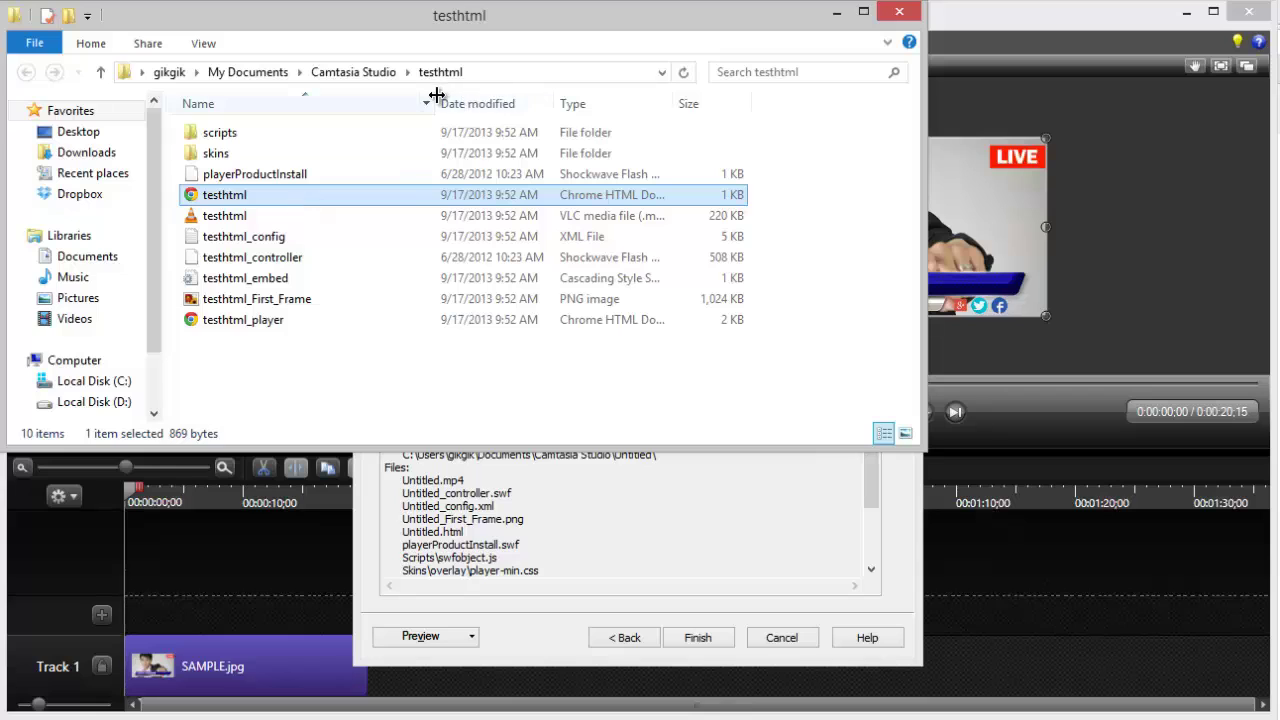
drag(436, 95, 521, 84)
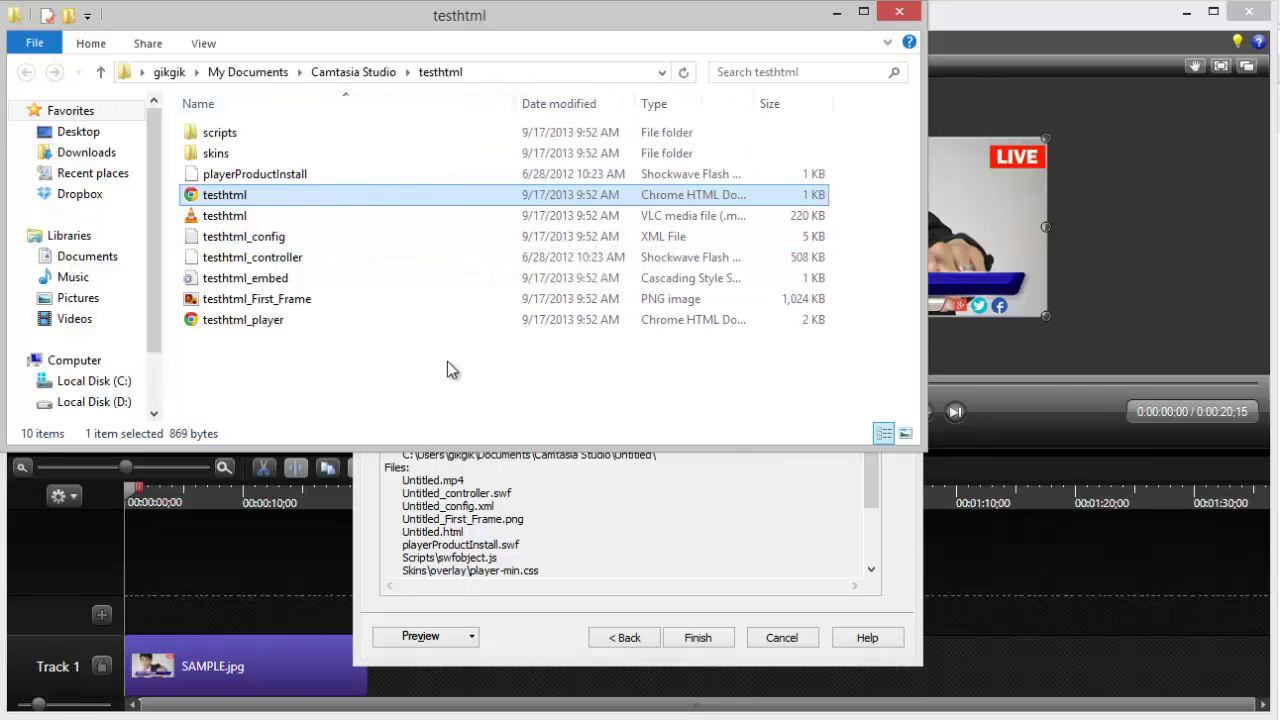
Step: Inspect the testhtml_embed file's context menu, then minimize the Explorer window
right_click(370, 283)
click(289, 409)
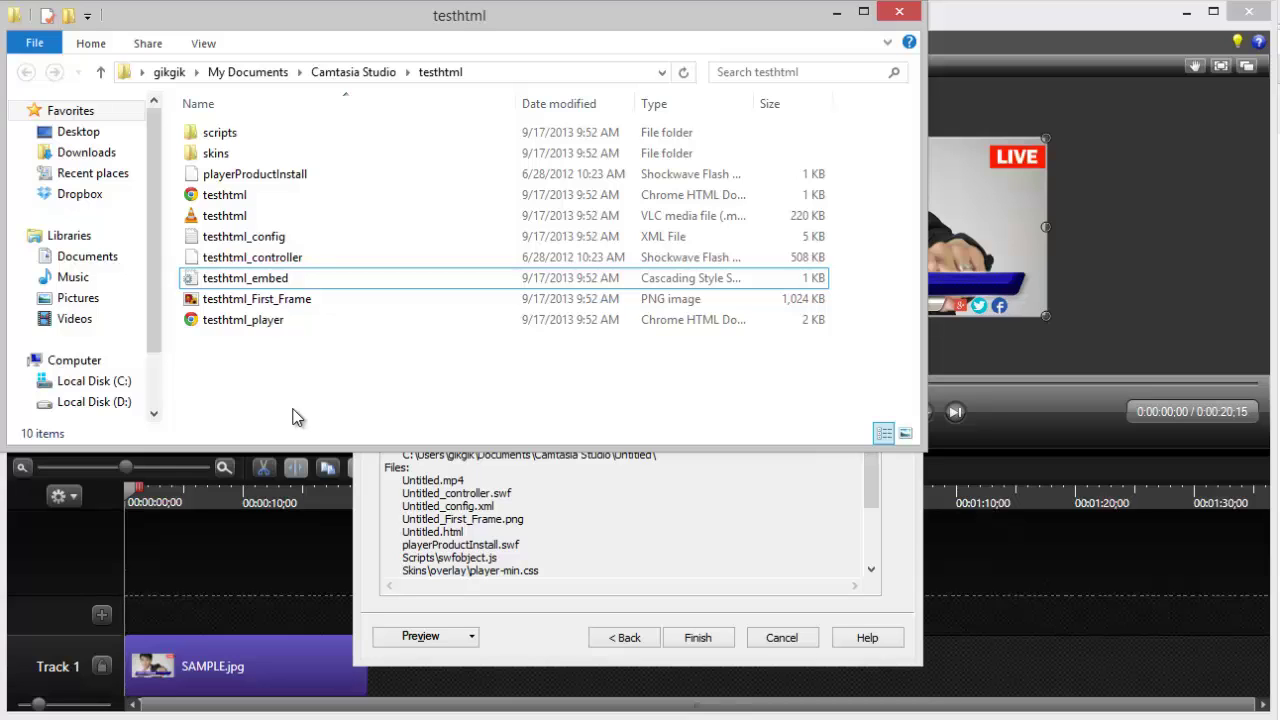
click(836, 13)
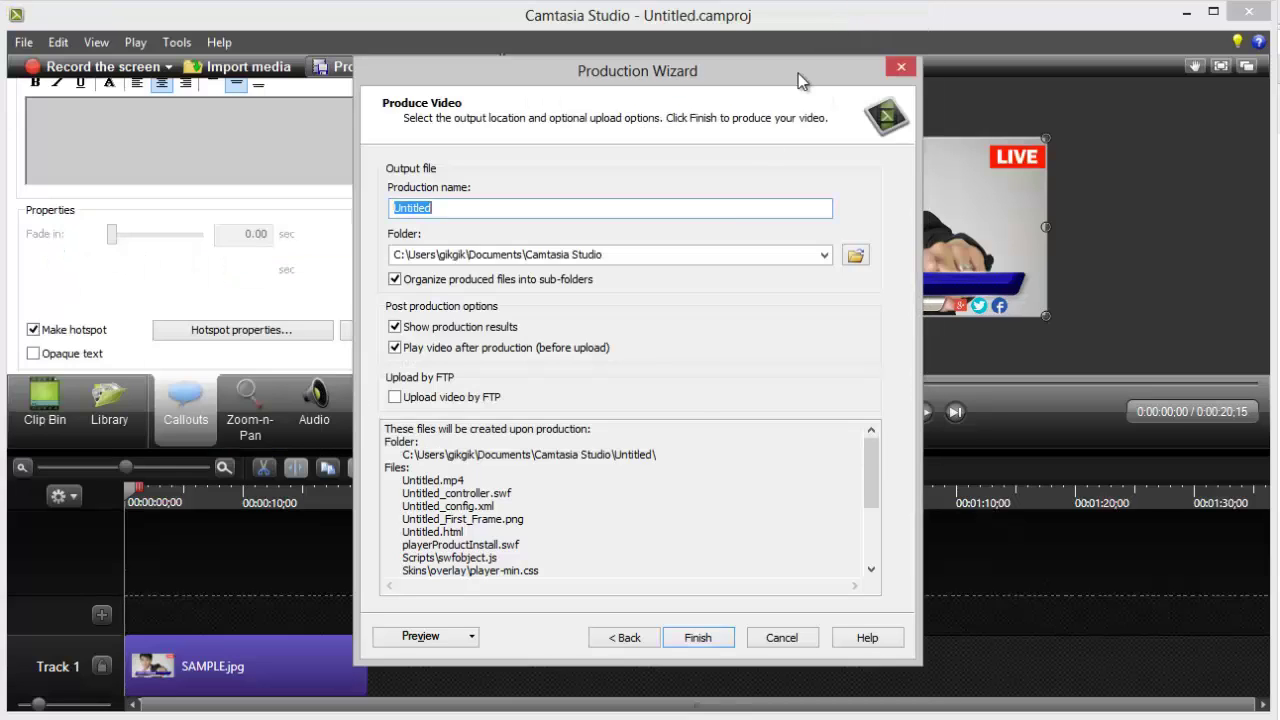
Step: Cancel the wizard and restart production with the Share to Screencast.com preset
click(770, 639)
click(371, 66)
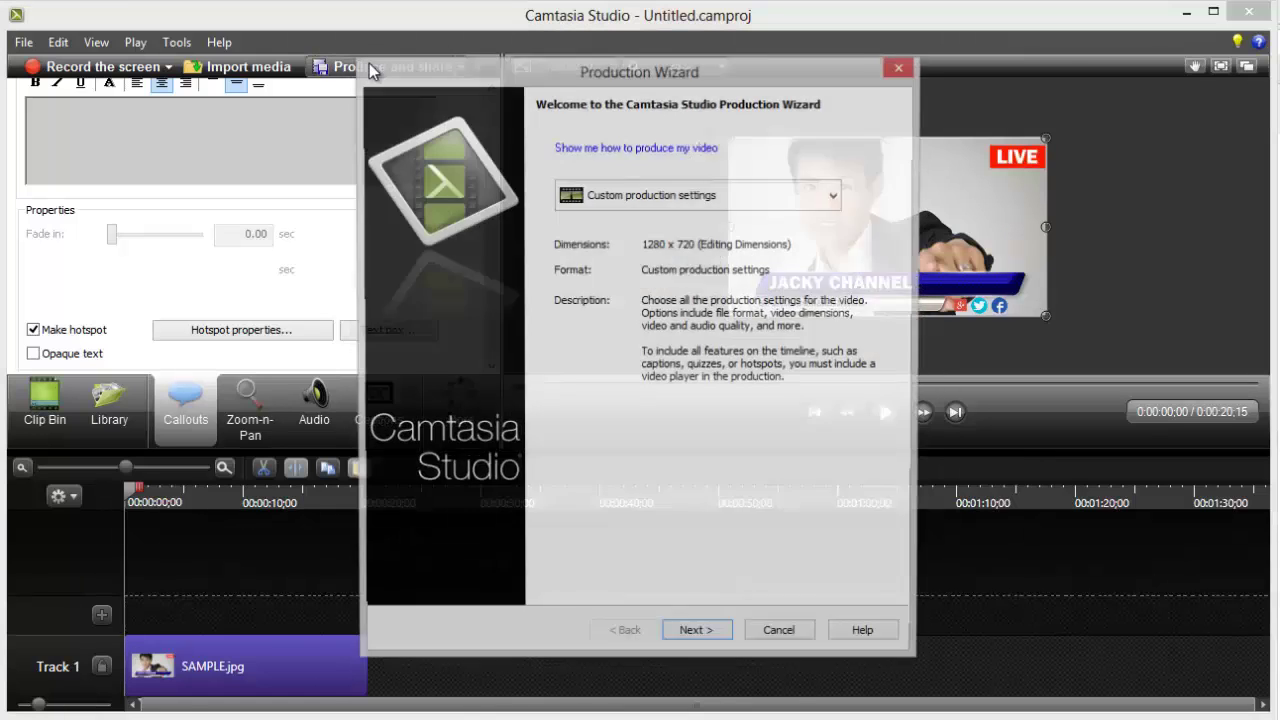
click(707, 200)
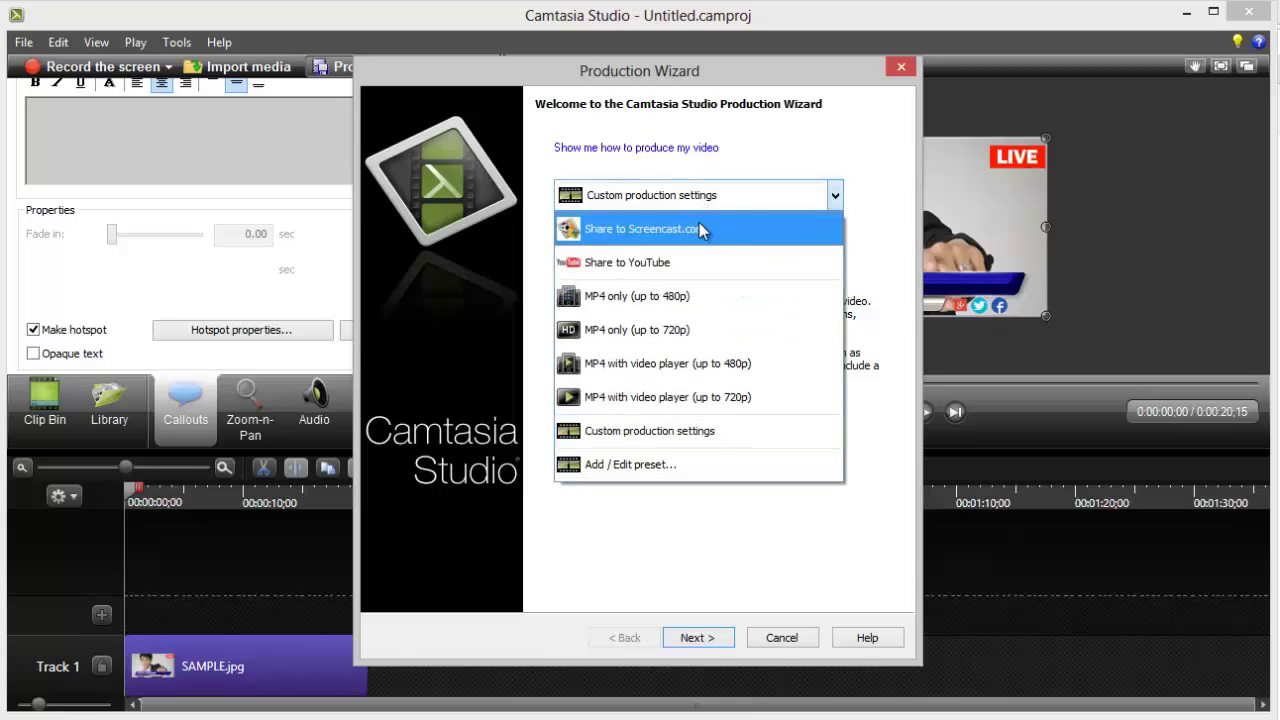
click(699, 229)
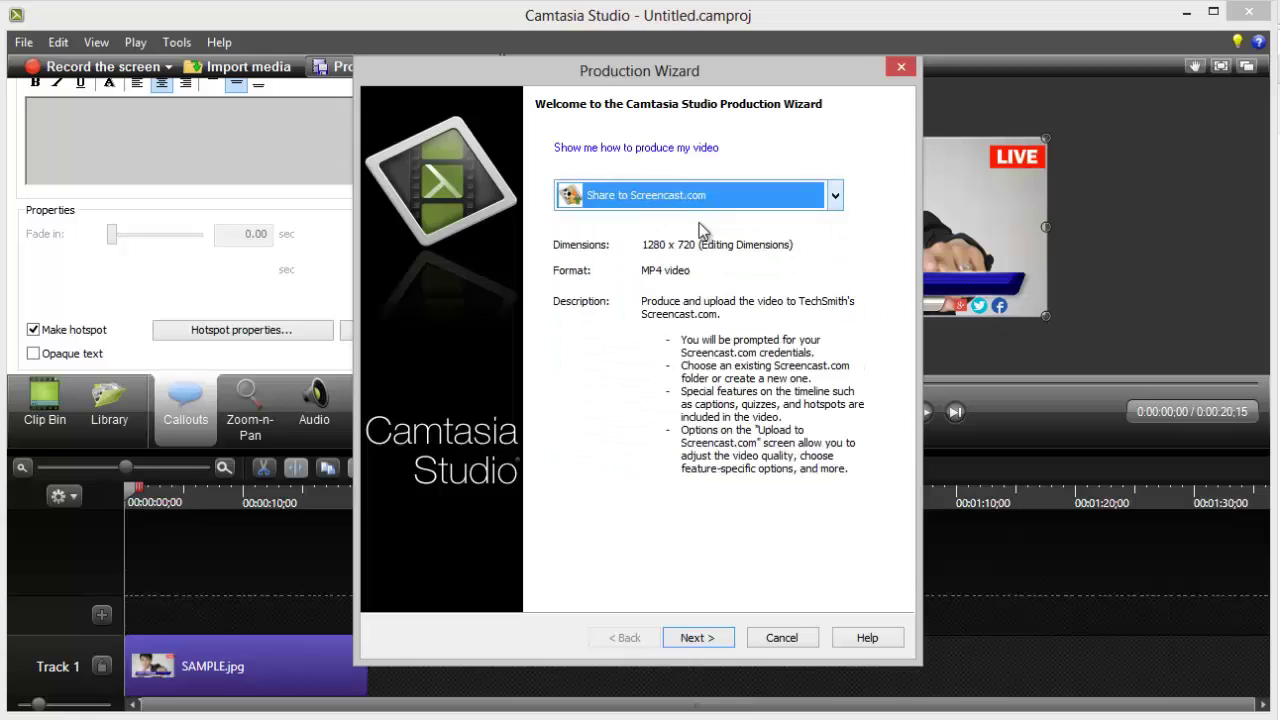
click(719, 641)
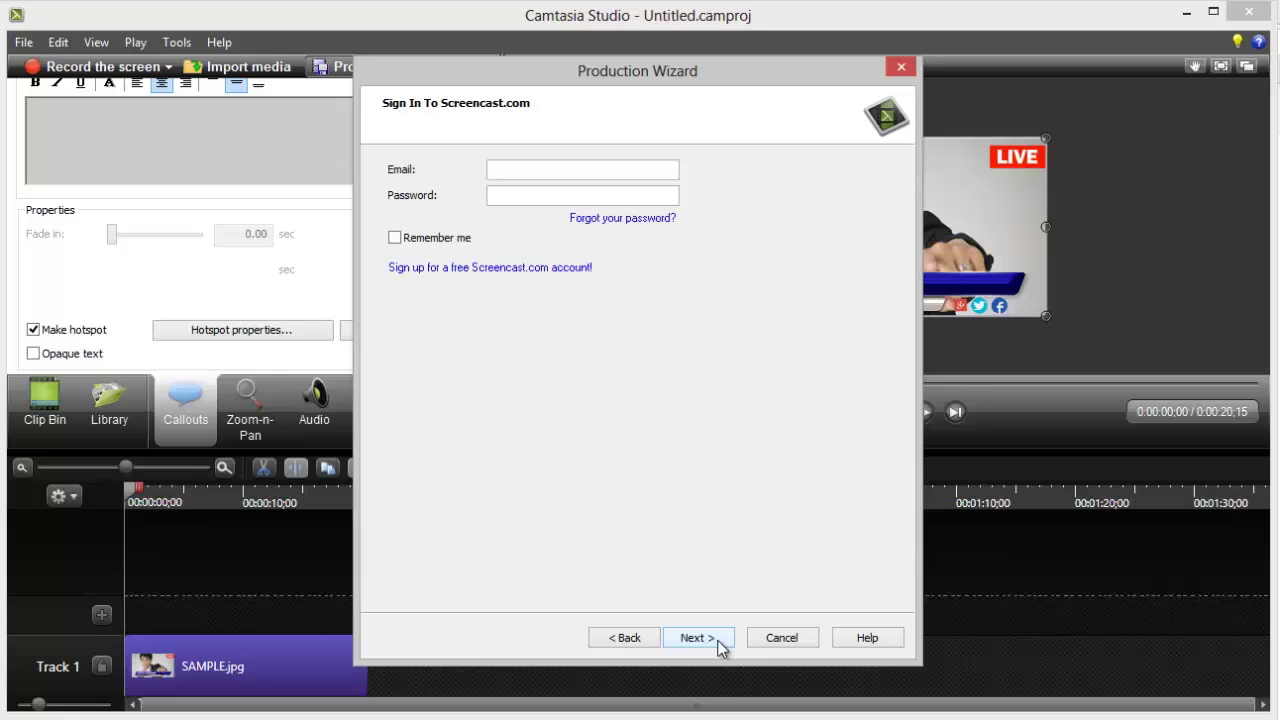
Step: Sign in to Screencast.com with the account e-mail and password, ticking Remember me
click(577, 177)
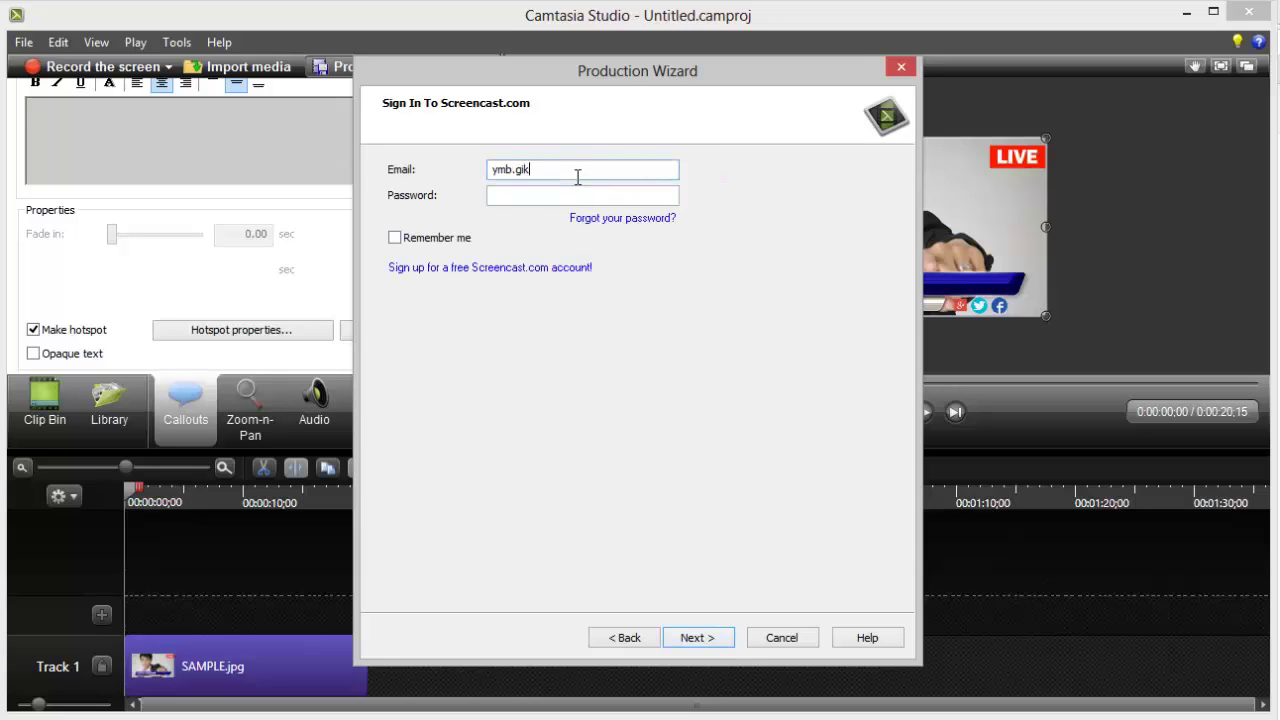
key(Tab)
text(********)
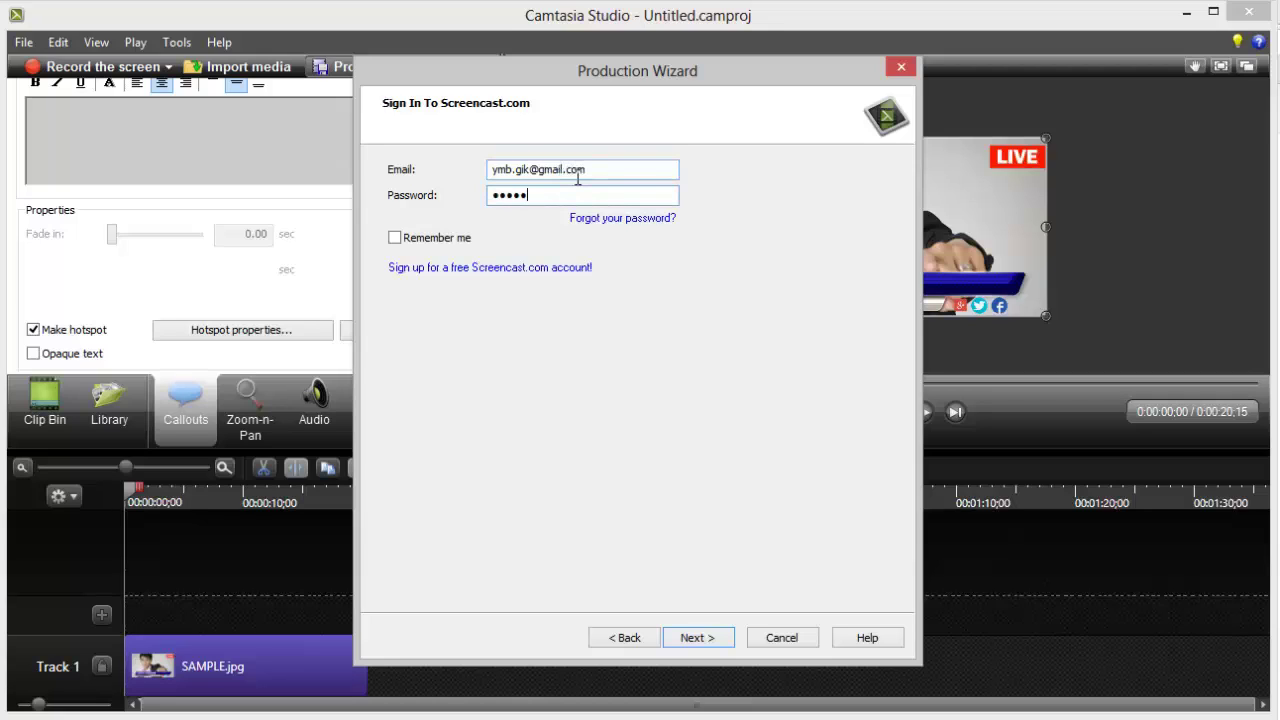
click(431, 239)
click(701, 639)
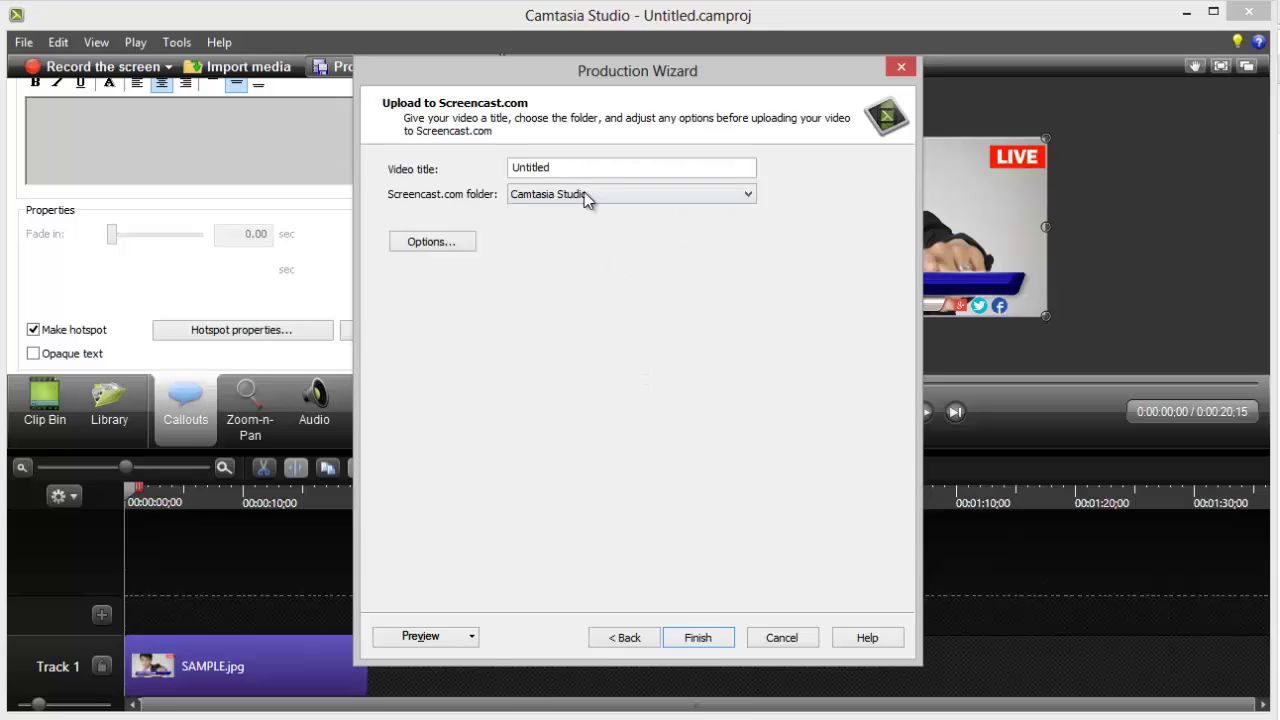
Step: Replace the Untitled video title with TestHotspot1 and finish to render and upload it
double_click(533, 168)
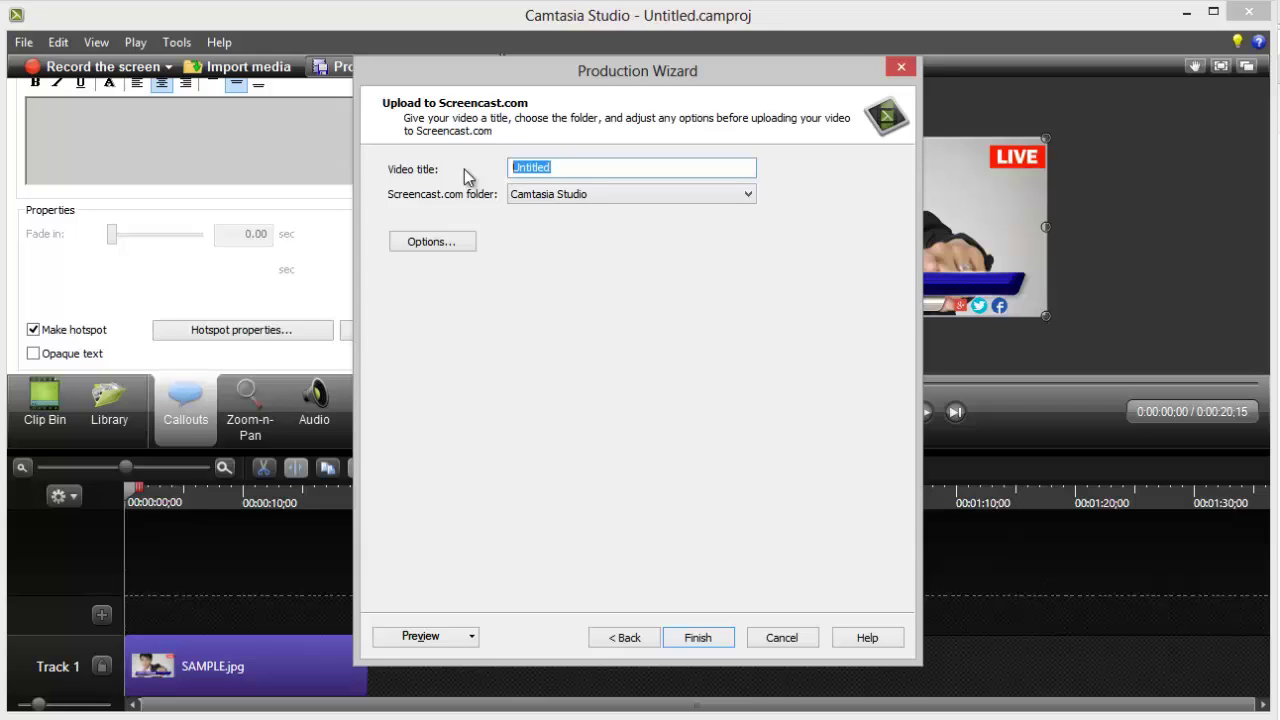
text(TestHotspot1)
click(700, 638)
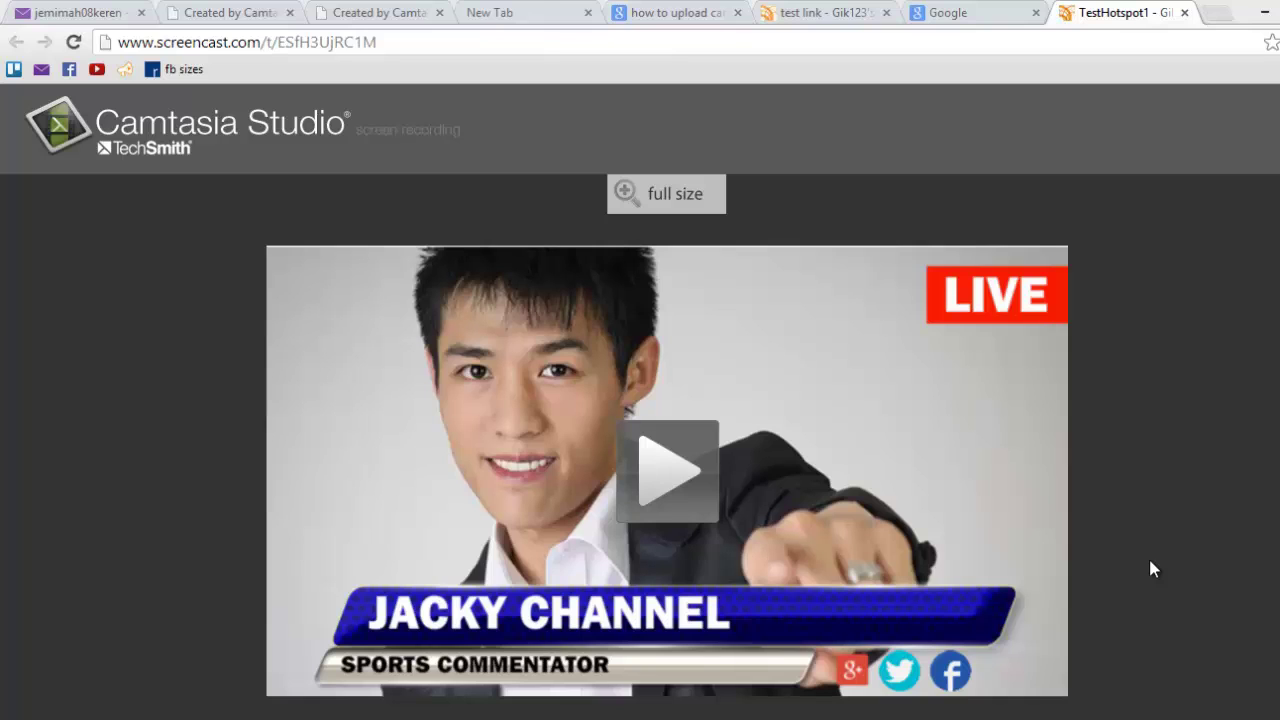
Step: Play TestHotspot1, click the image hotspot to open Google, then return to the video tab and pause
click(648, 474)
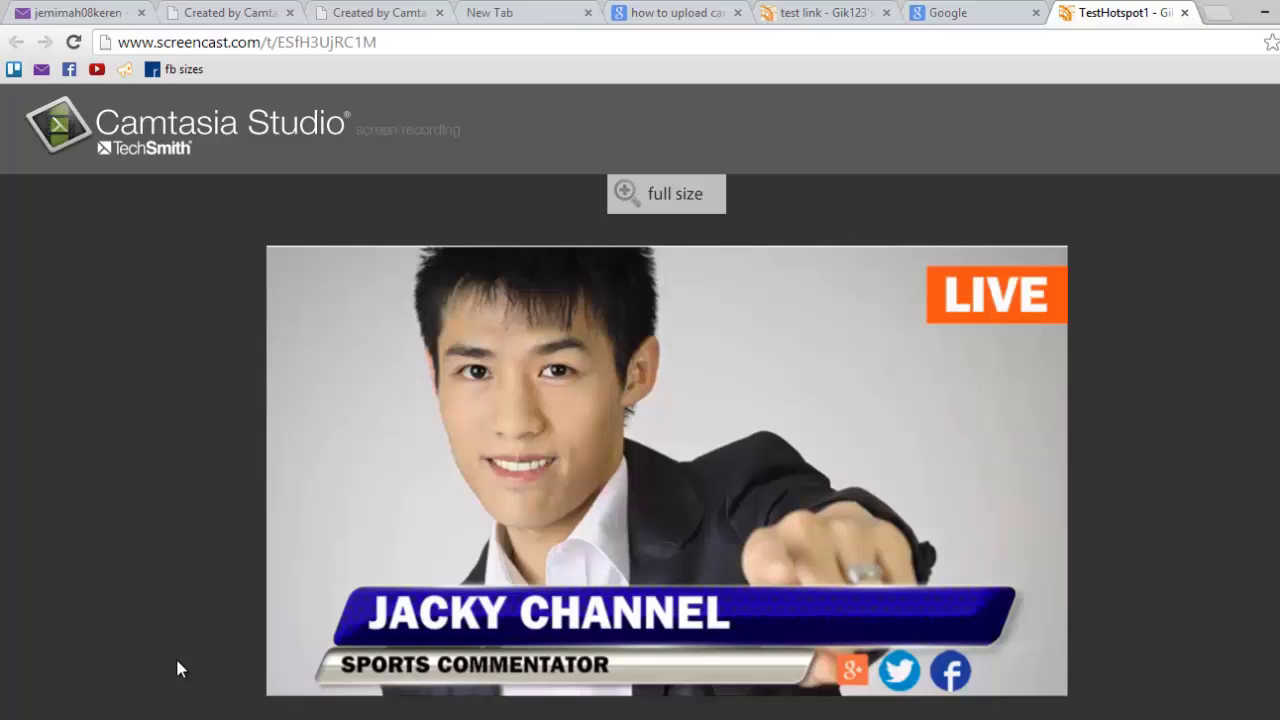
mouse_move(286, 690)
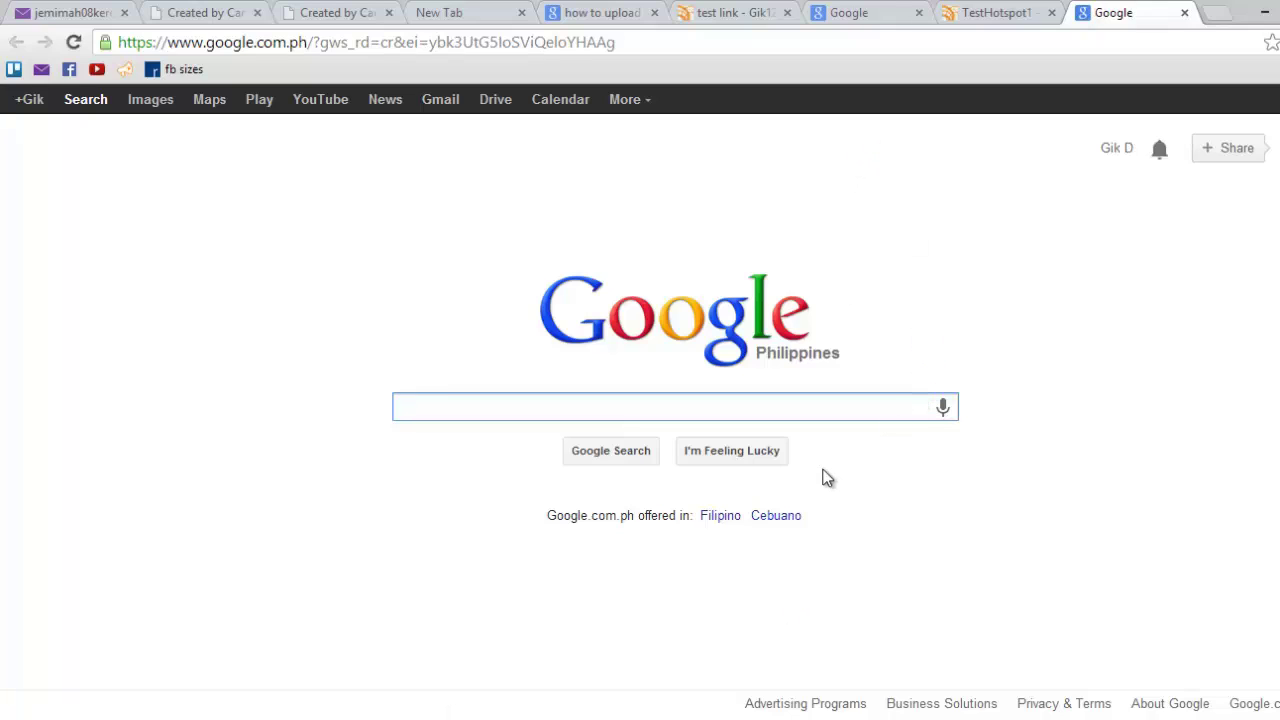
click(1044, 11)
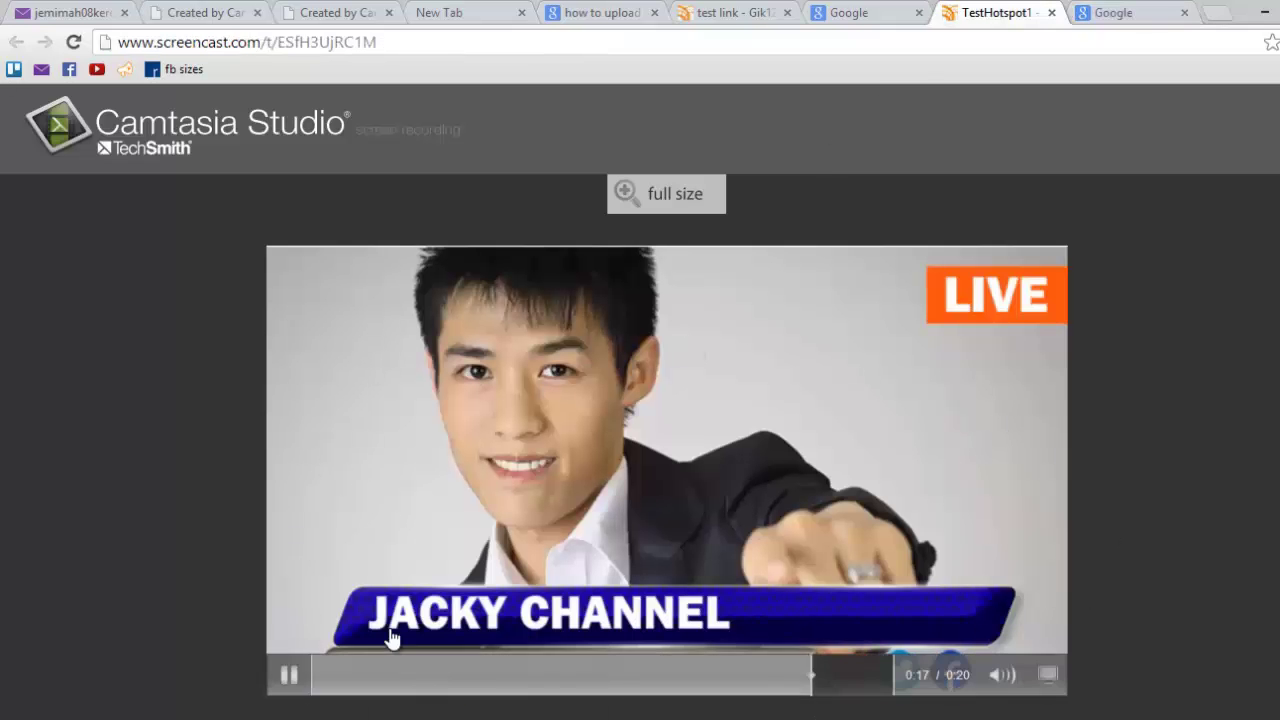
click(288, 675)
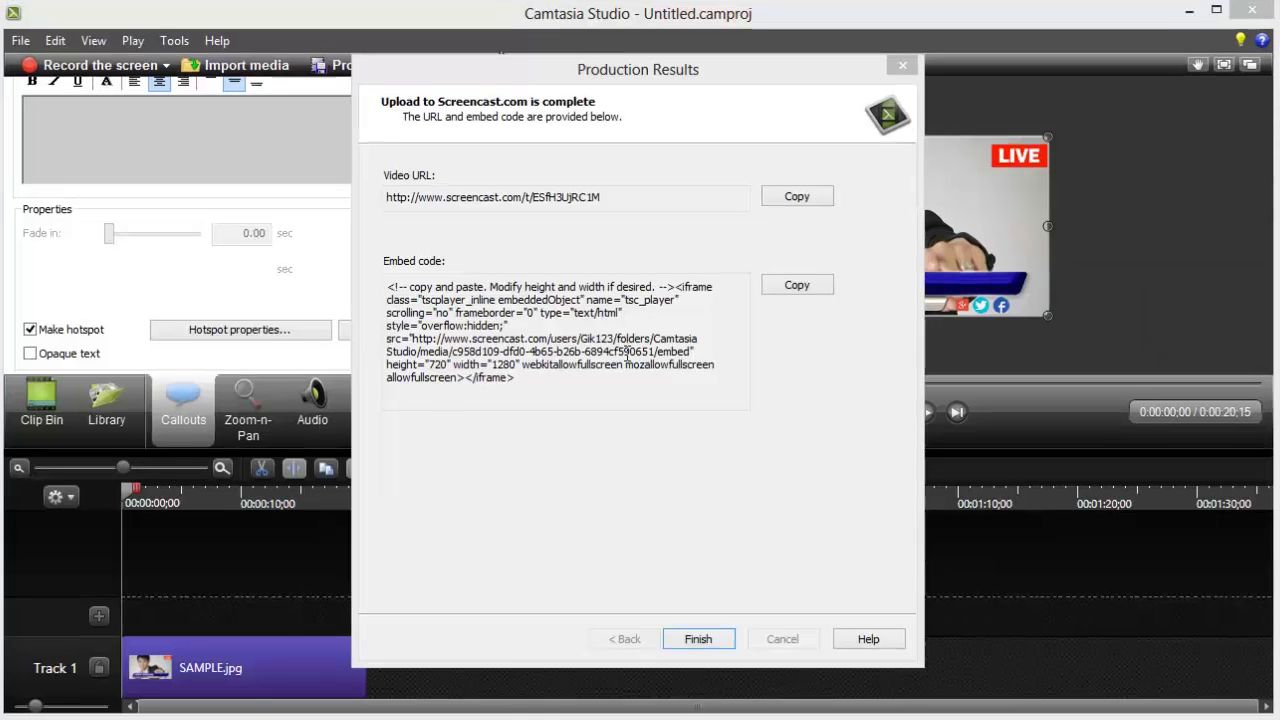
drag(622, 177, 345, 170)
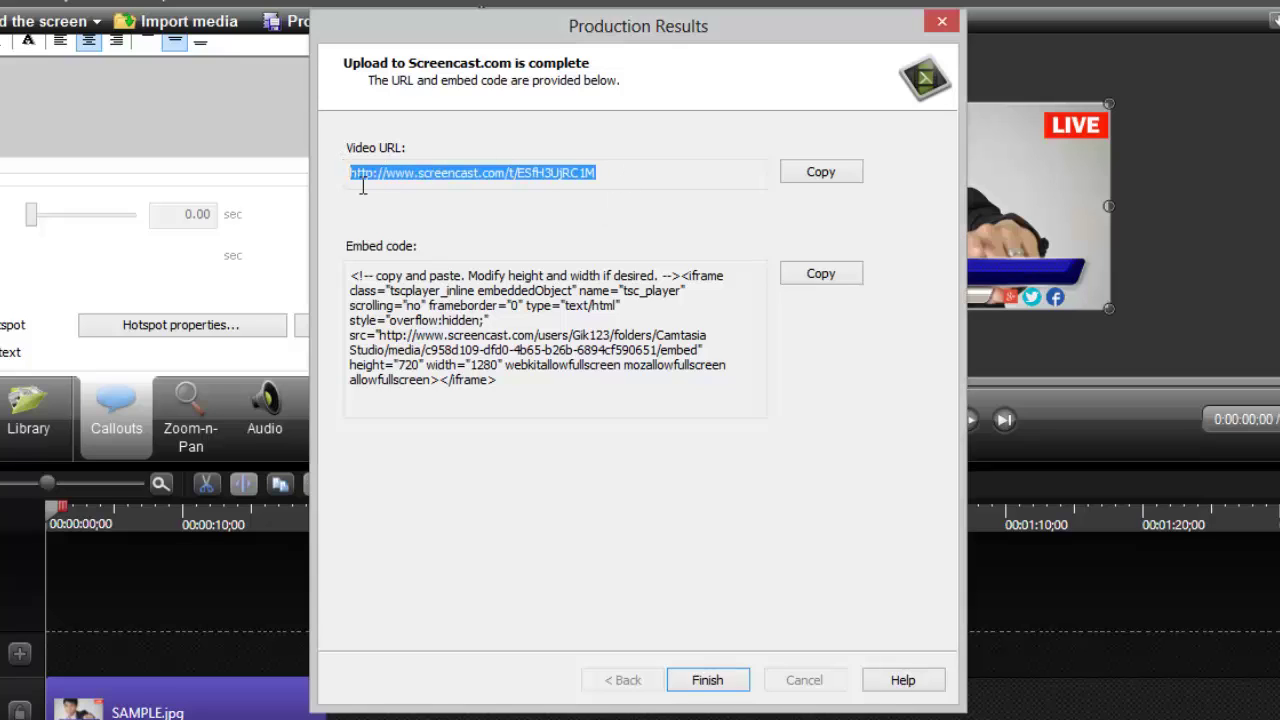
drag(556, 388, 330, 274)
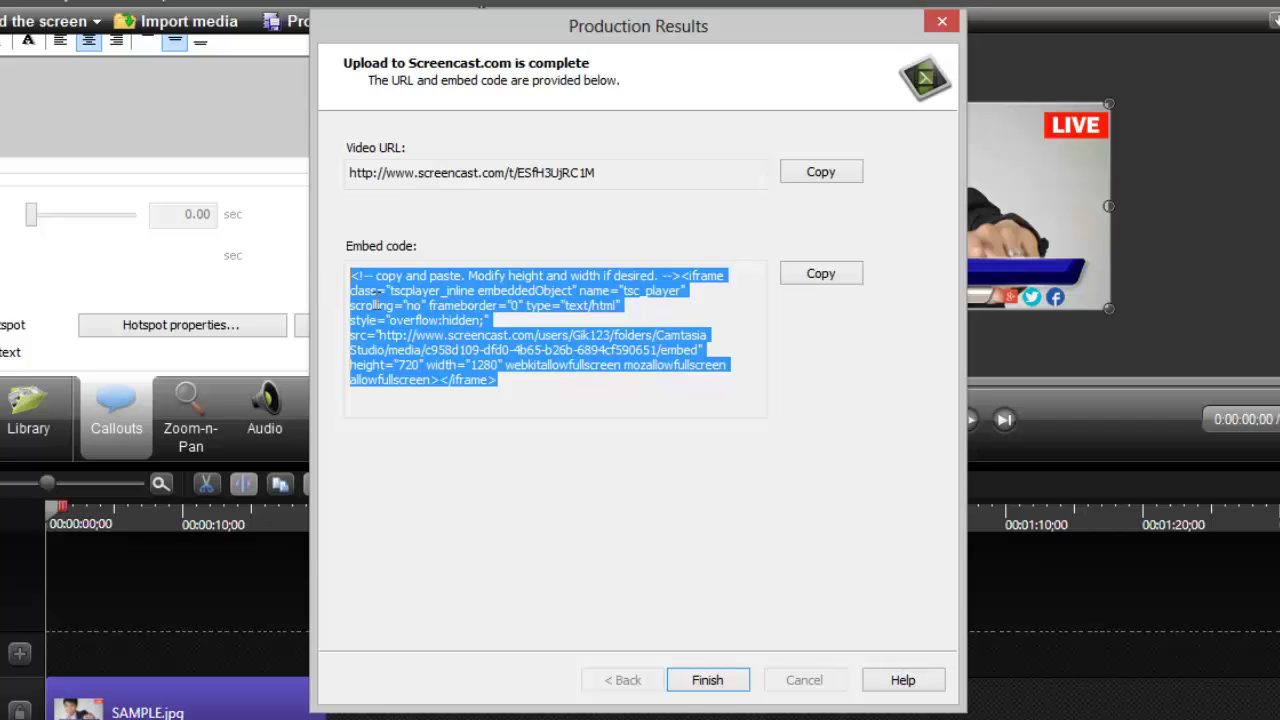
click(514, 372)
drag(516, 385, 343, 245)
click(455, 326)
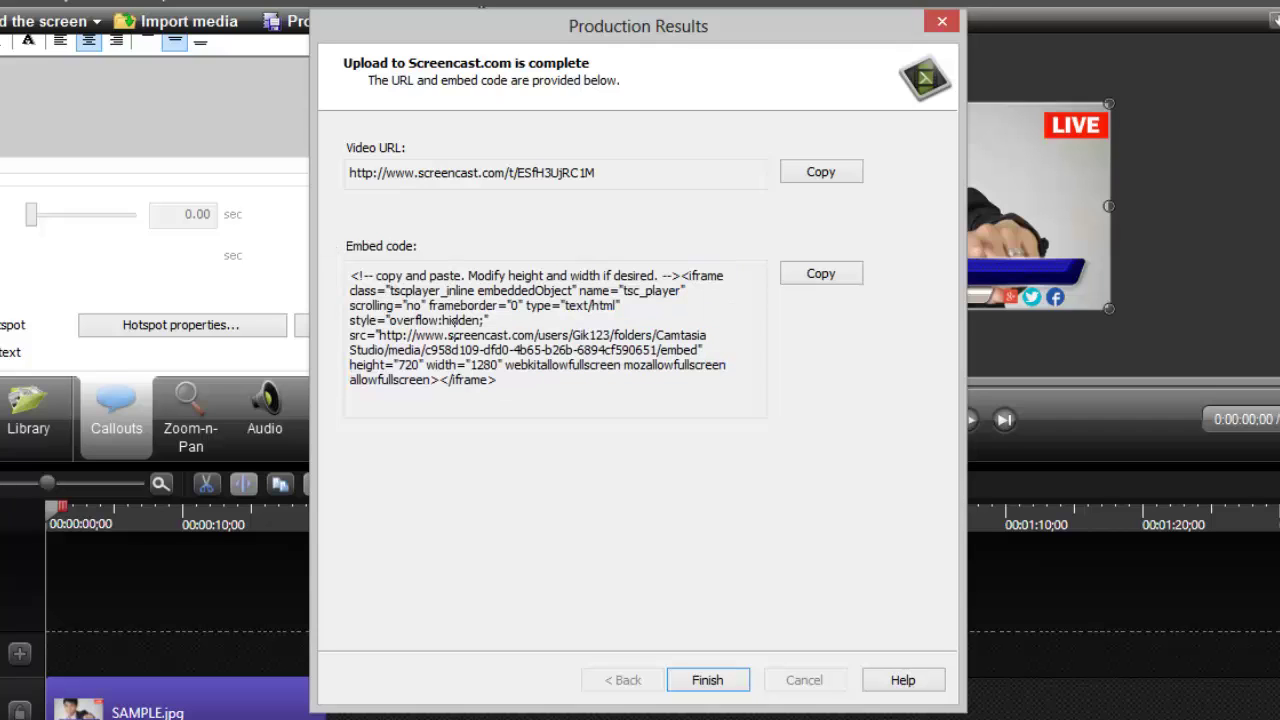